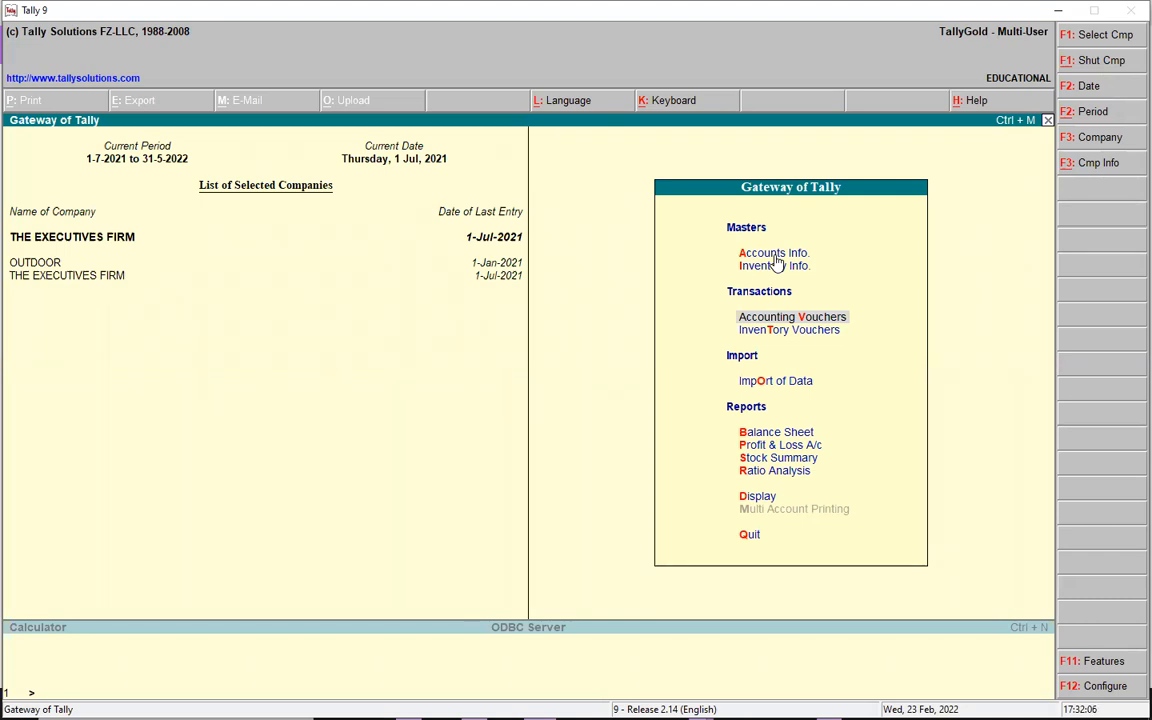
- Start a new Purchase Order voucher with Cash as the party account
{"action": "key", "text": "t"}
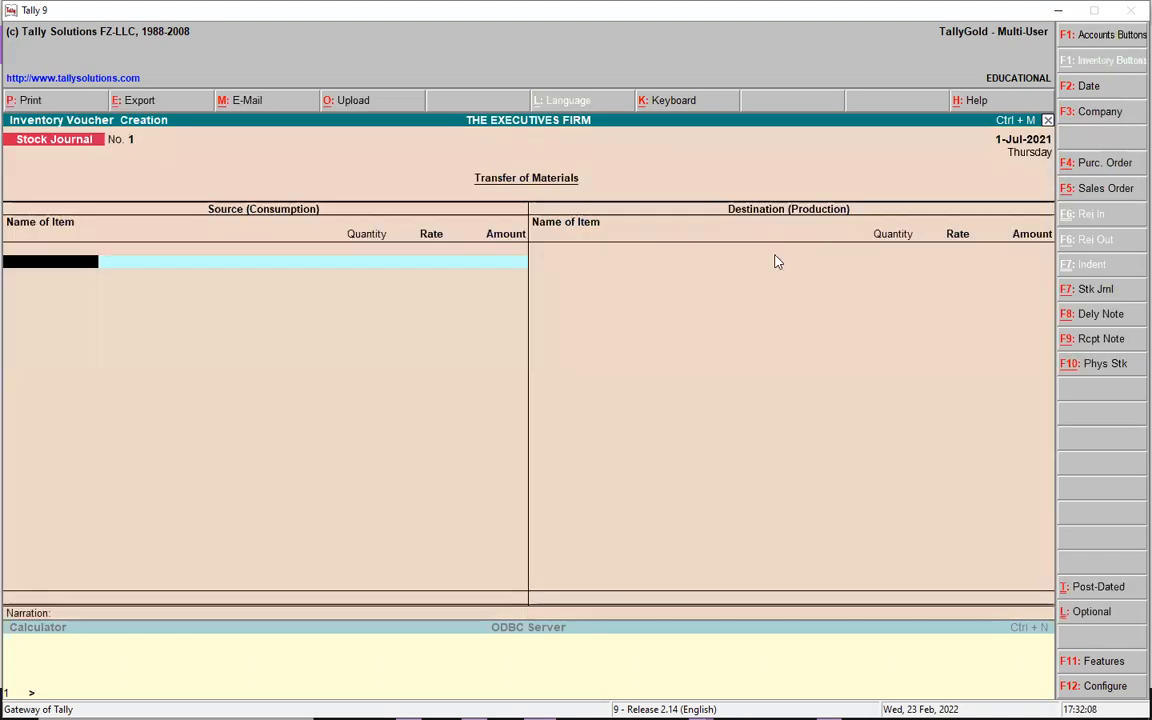
{"action": "left_click", "coordinate": [1090, 166]}
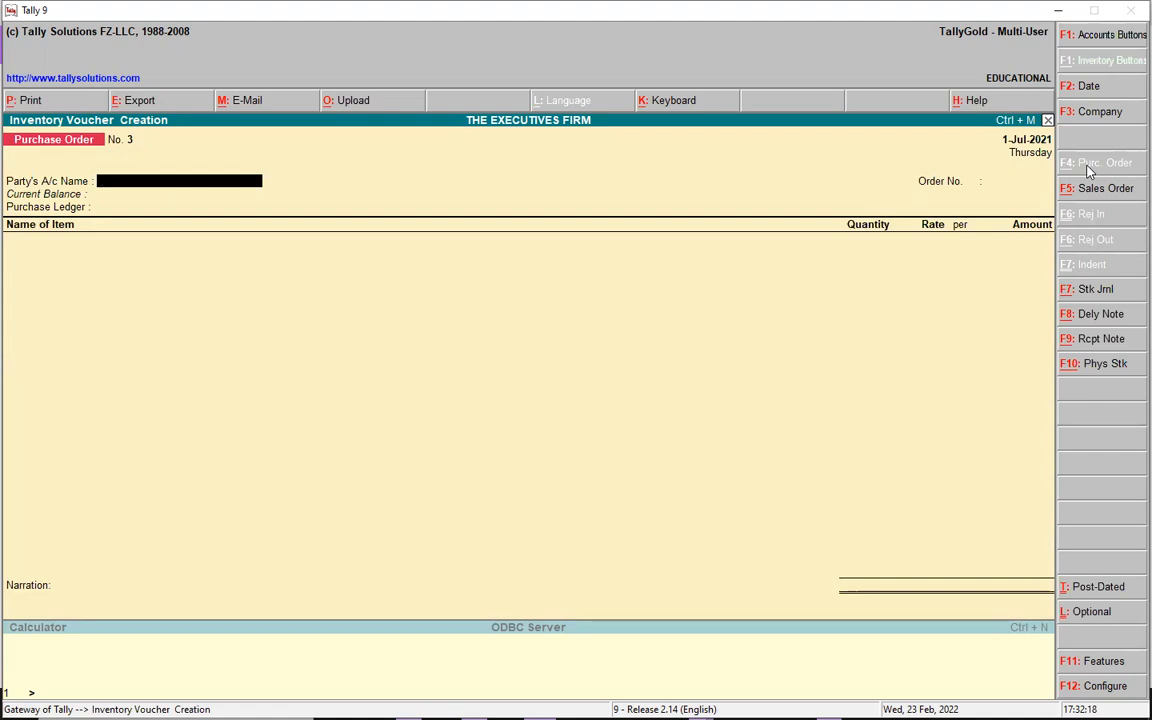
{"action": "type", "text": "Cash"}
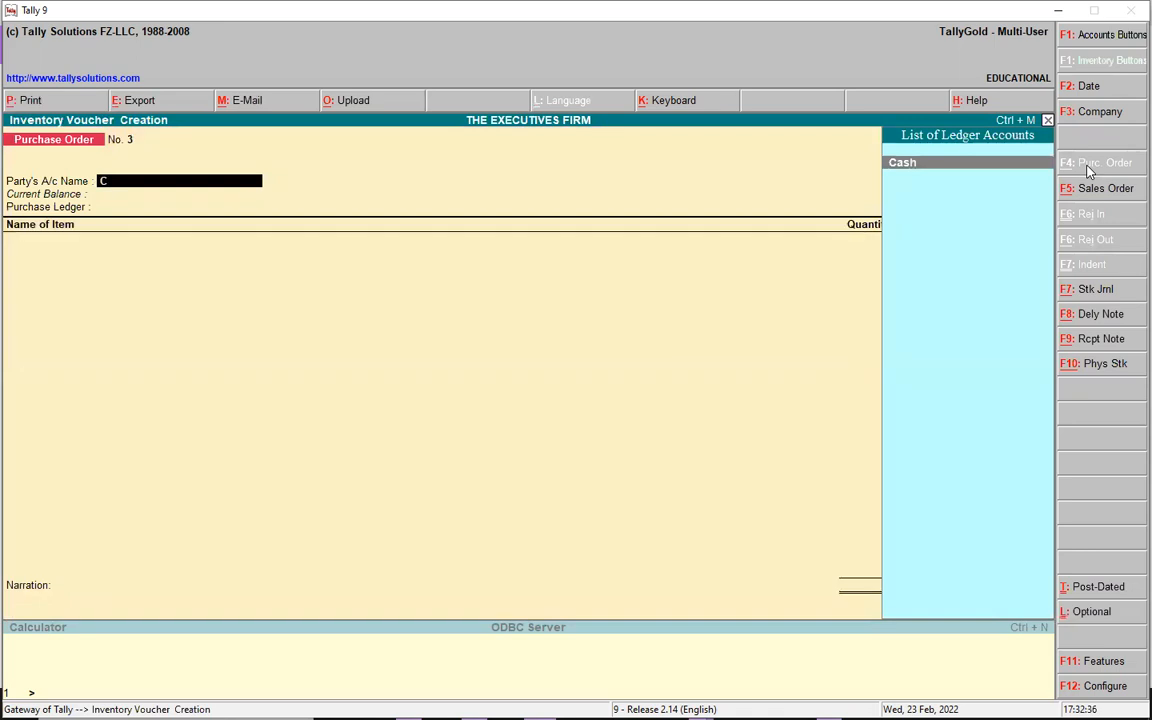
{"action": "key", "text": "Return"}
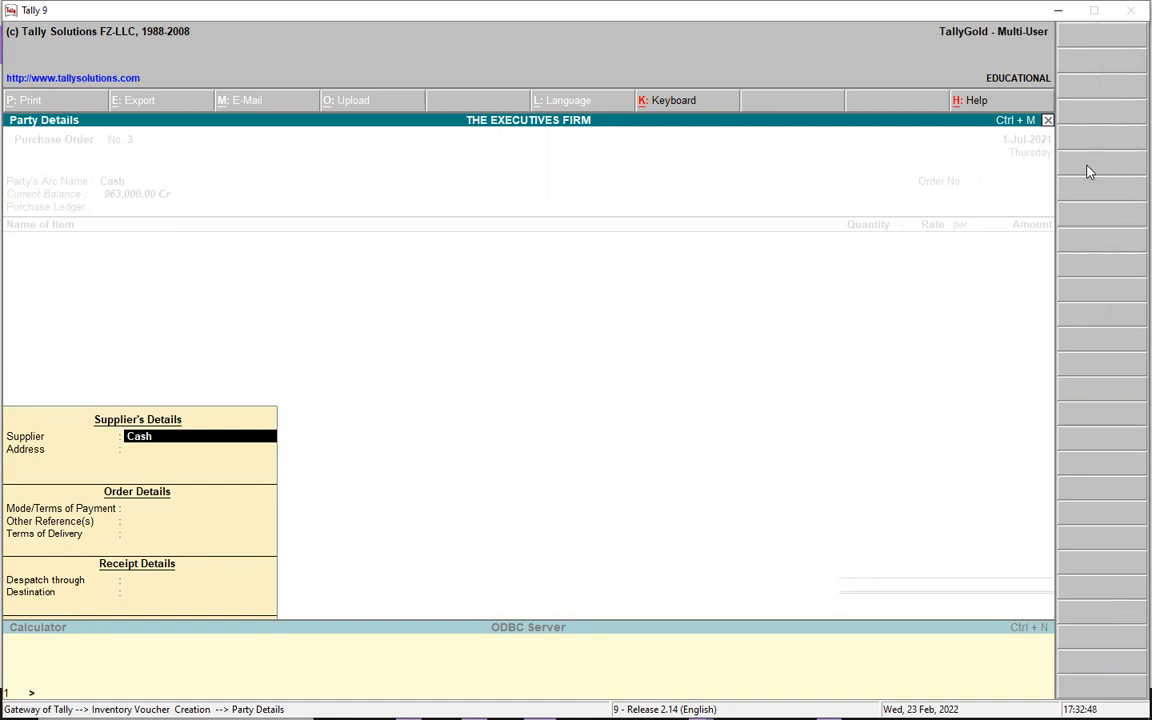
- Enter party details: address KIKUBO, CASH terms, AT SHOP delivery, TRUCKER DRIVER despatch to SHOP
{"action": "key", "text": "Return"}
{"action": "type", "text": "KI"}
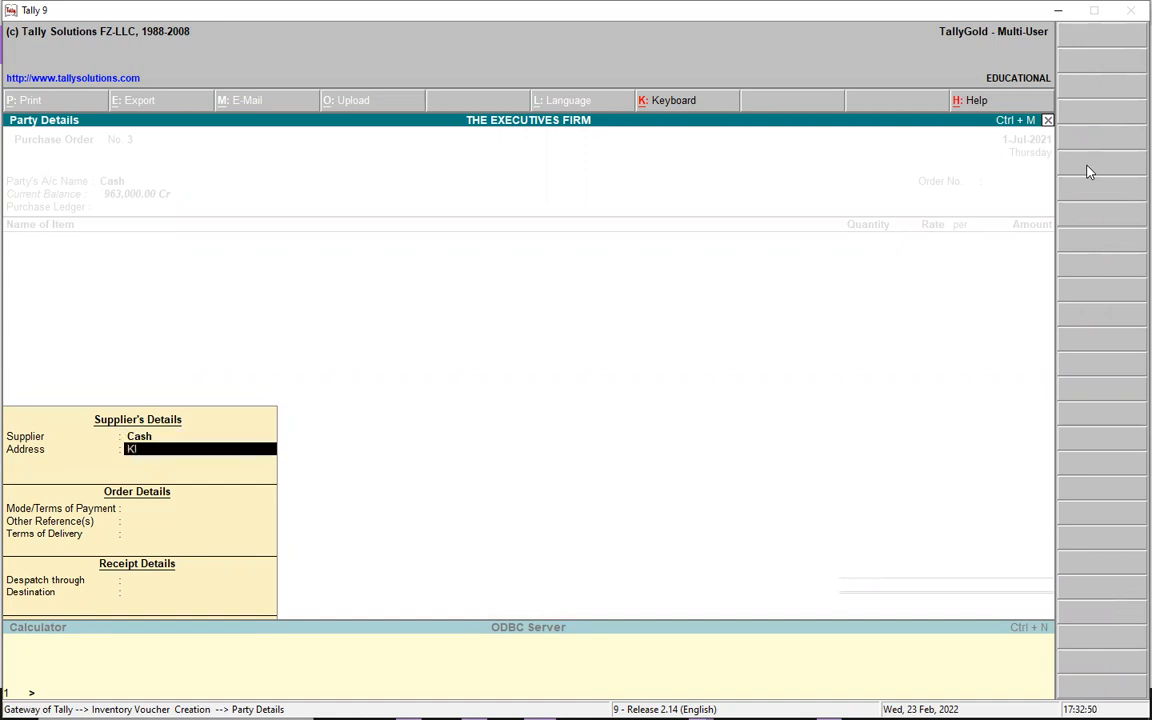
{"action": "type", "text": "KUBO"}
{"action": "key", "text": "Return"}
{"action": "key", "text": "Return"}
{"action": "type", "text": "CASH"}
{"action": "key", "text": "Return"}
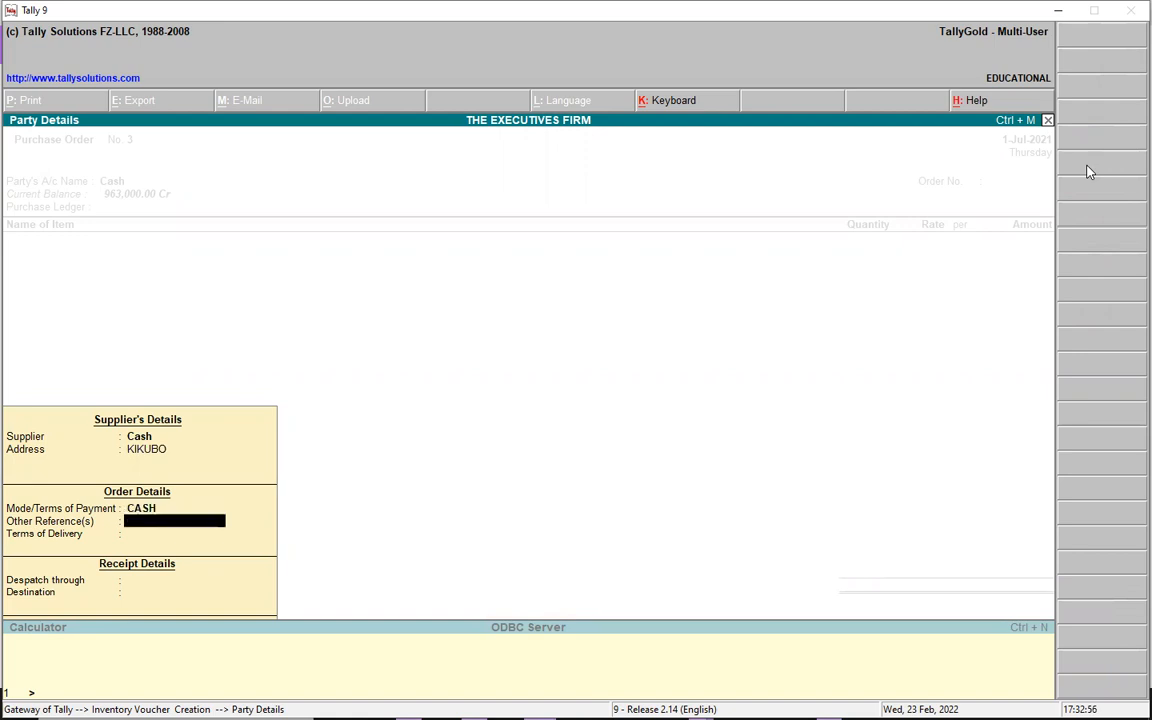
{"action": "key", "text": "Return"}
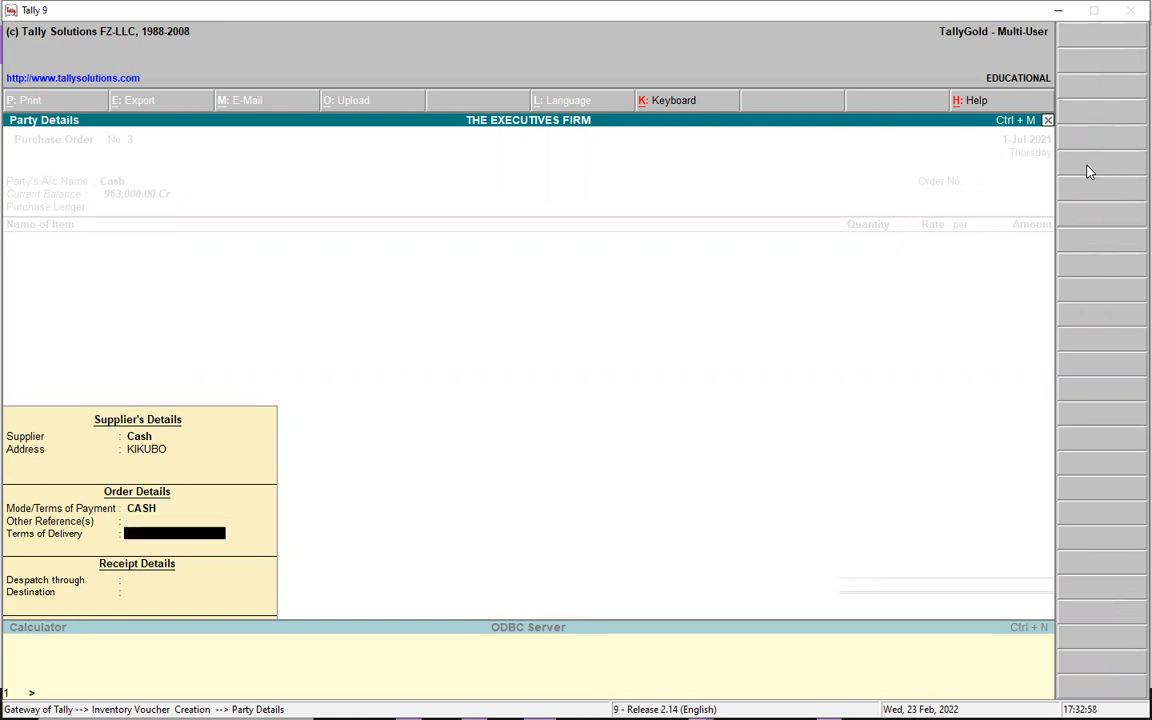
{"action": "type", "text": "AT SHOP"}
{"action": "key", "text": "Return"}
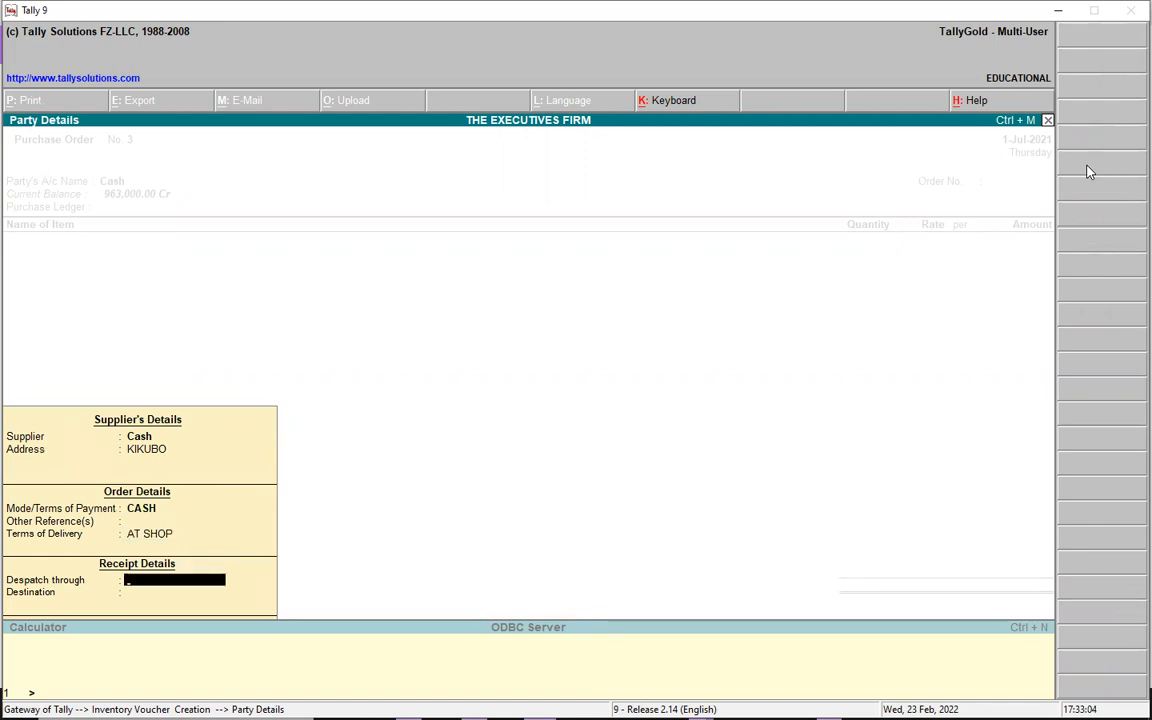
{"action": "type", "text": "T"}
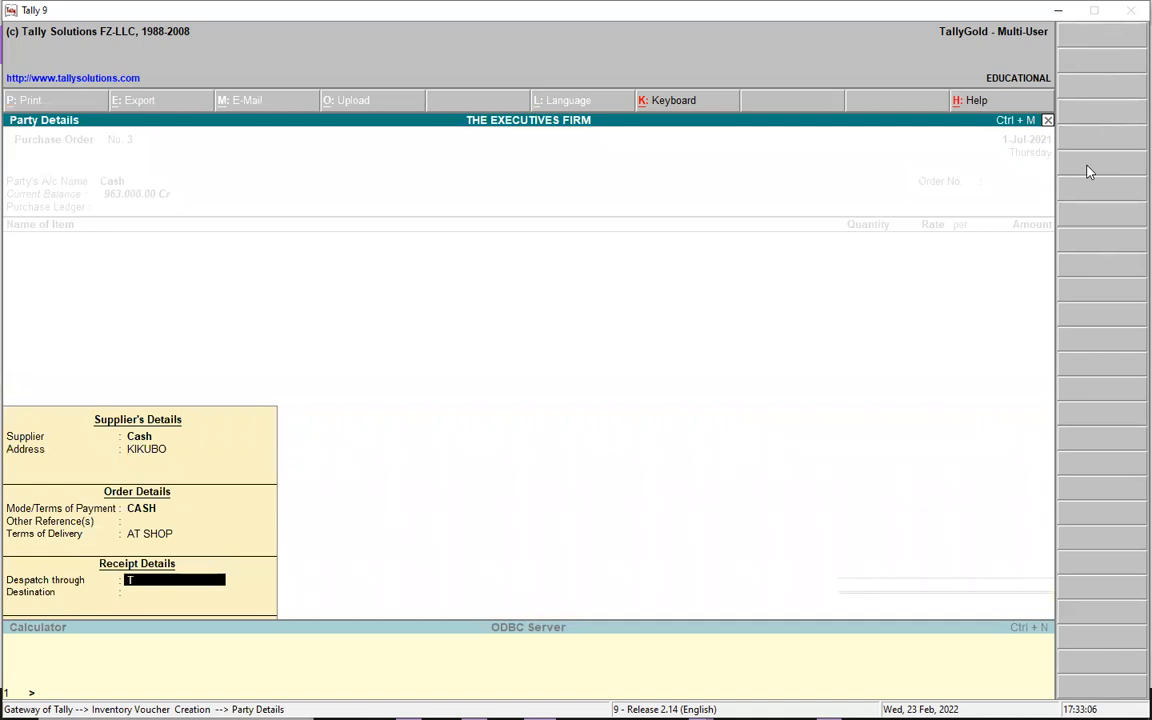
{"action": "type", "text": "RUCKER DRIVE"}
{"action": "type", "text": "R"}
{"action": "key", "text": "Return"}
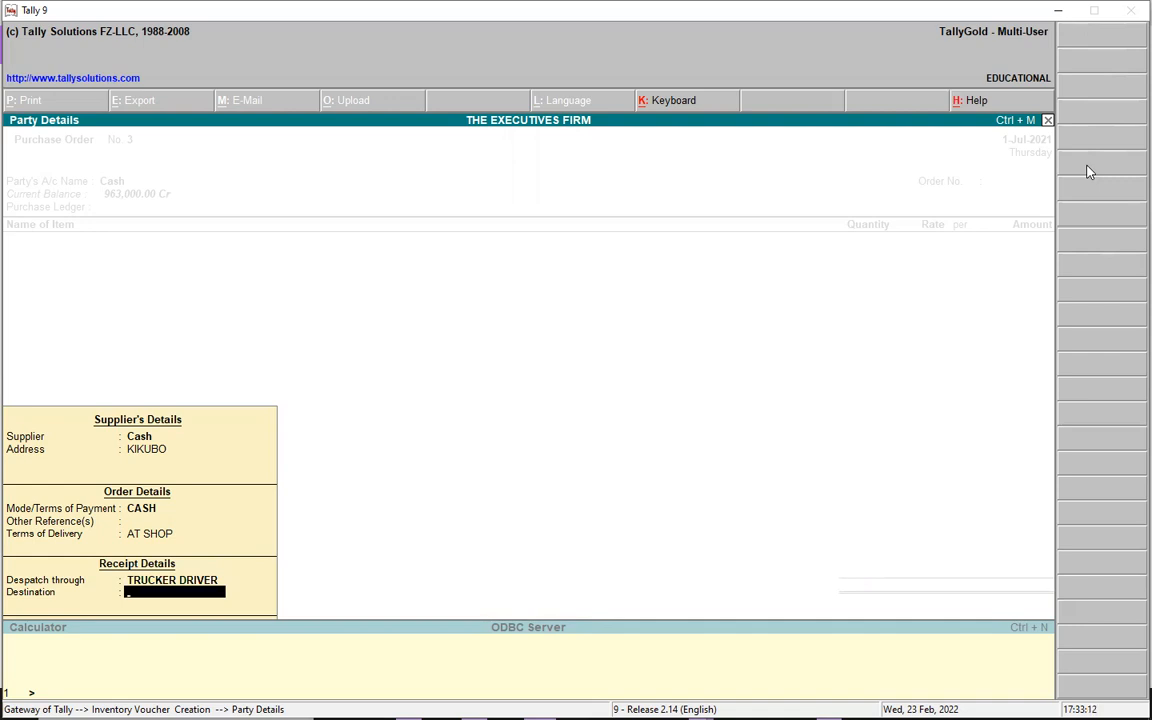
{"action": "type", "text": "SHOP"}
{"action": "key", "text": "Return"}
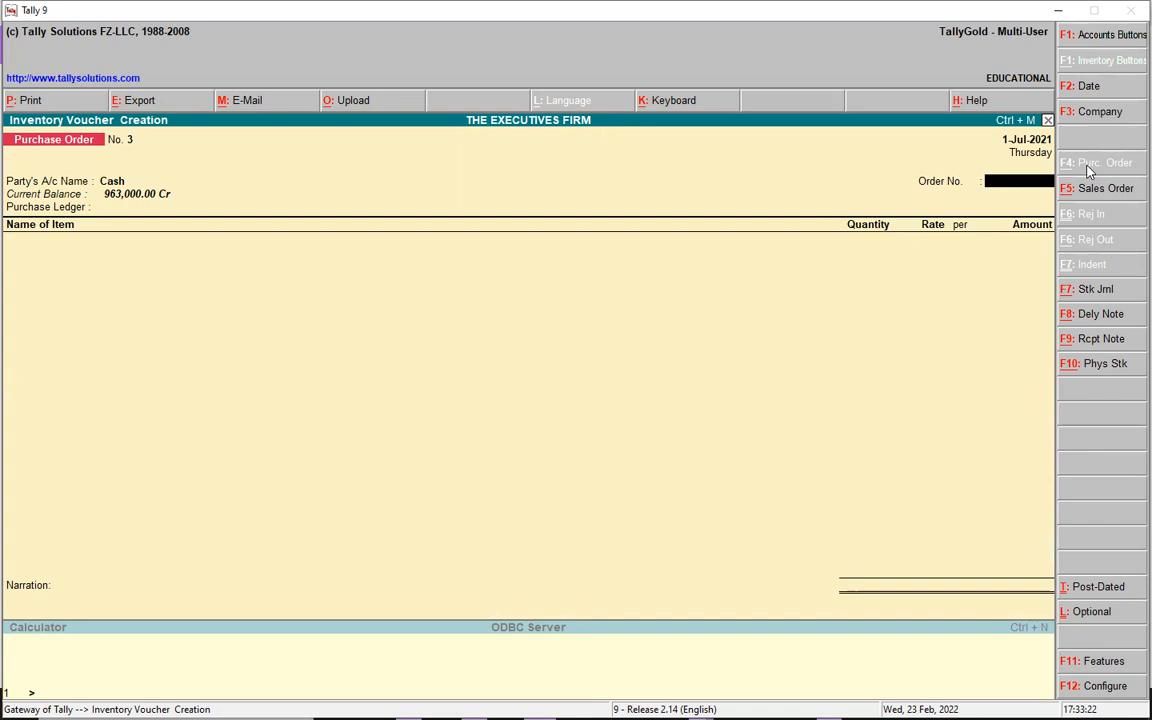
- Set order number 0001 and the PURCHASES ledger, then start the first item name with H
{"action": "type", "text": "0001"}
{"action": "key", "text": "Return"}
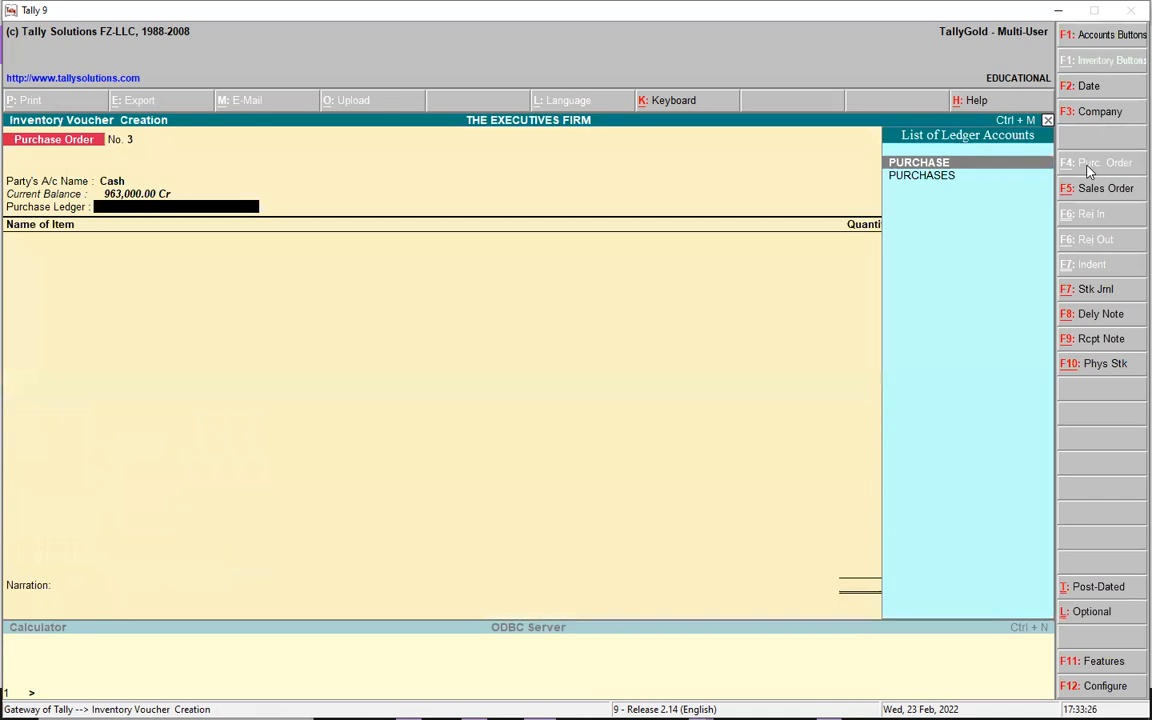
{"action": "key", "text": "Down"}
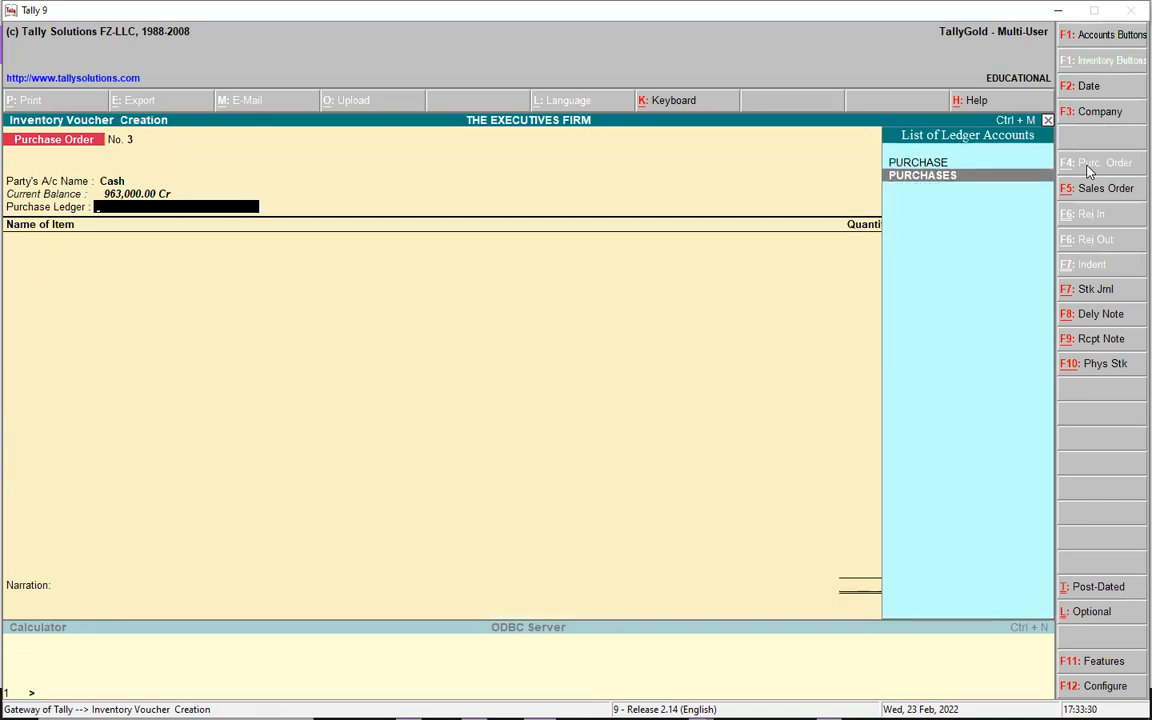
{"action": "key", "text": "Return"}
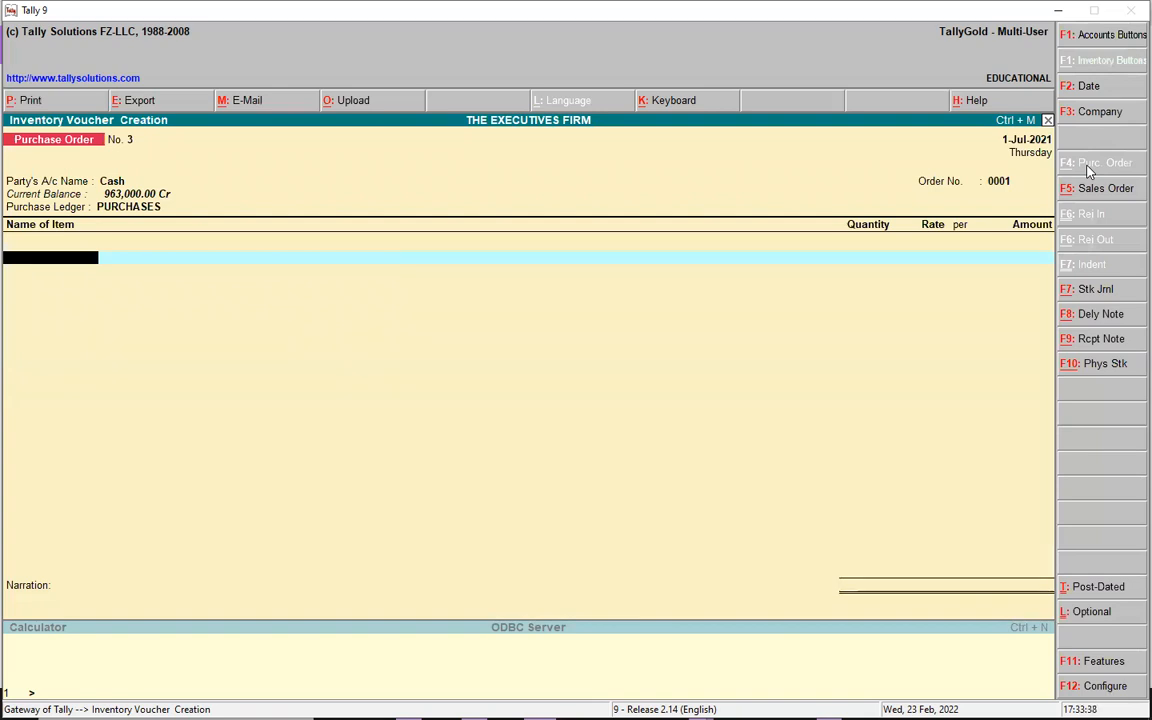
{"action": "type", "text": "H"}
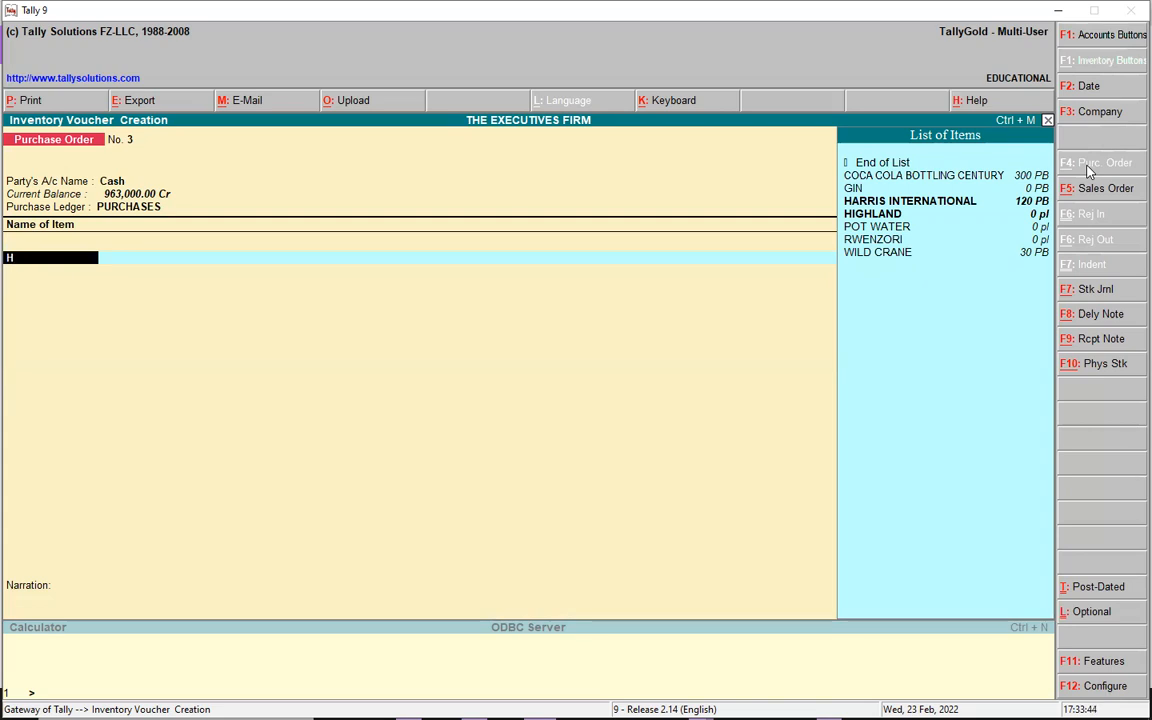
- Add HIGHLAND as 240 pl at 900.00, amounting to 216,000.00
{"action": "left_click", "coordinate": [945, 202]}
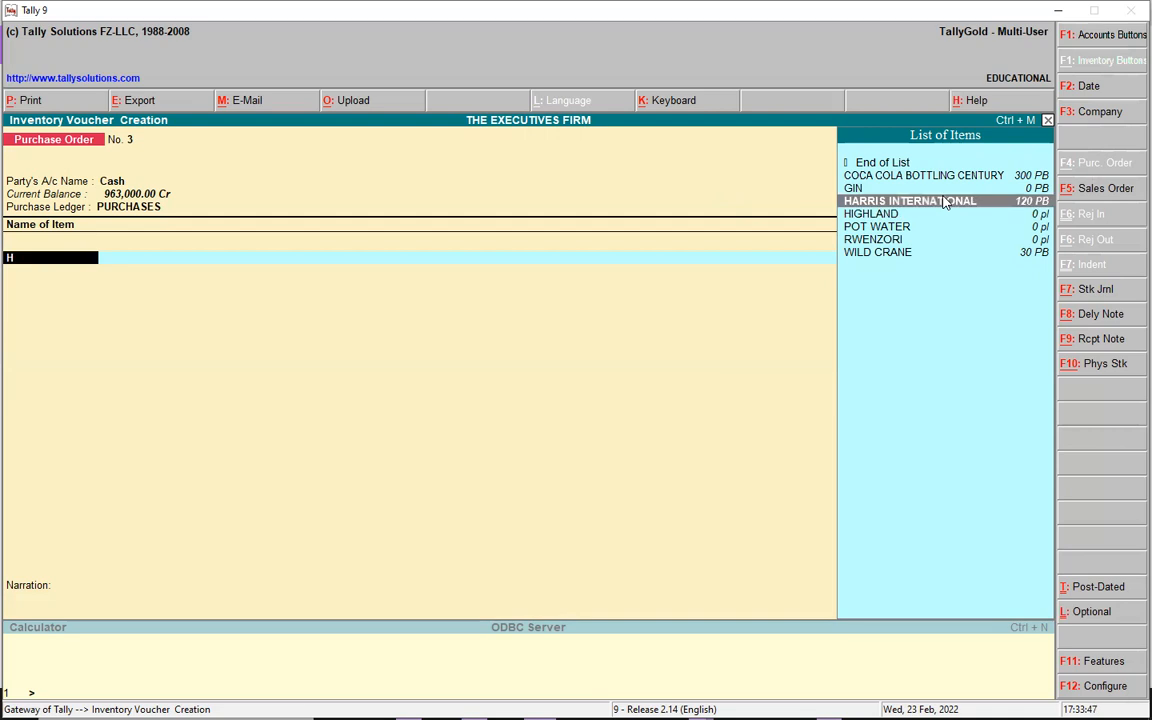
{"action": "left_click", "coordinate": [886, 215]}
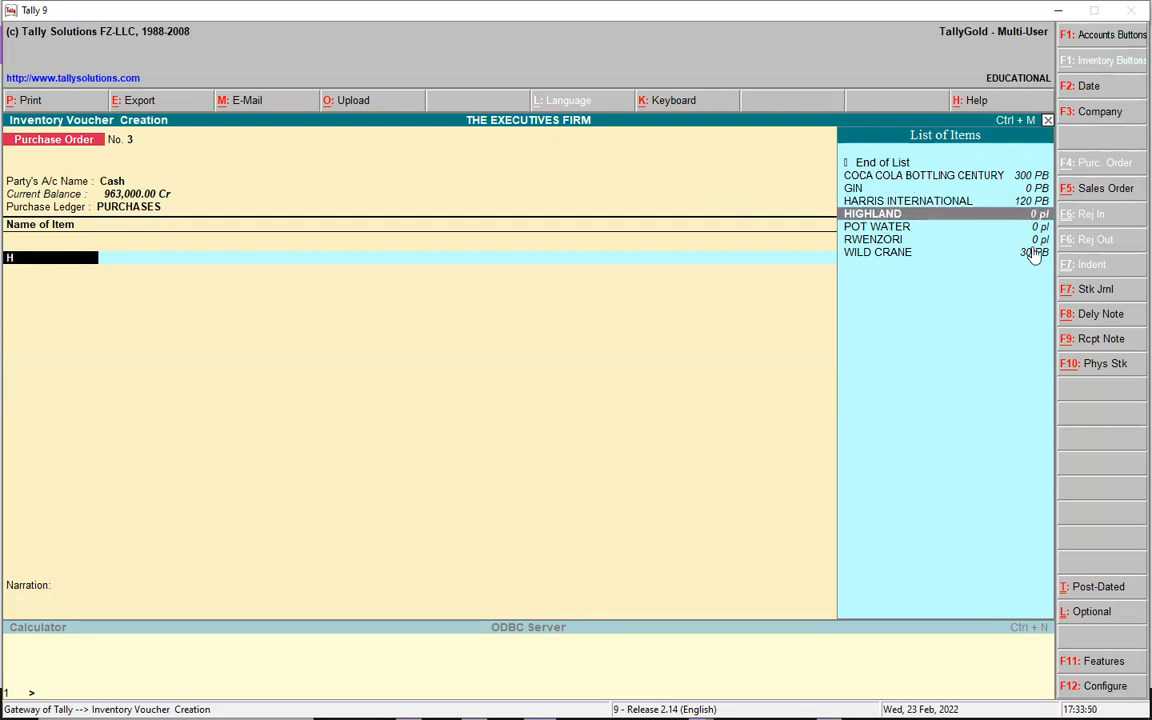
{"action": "key", "text": "Return"}
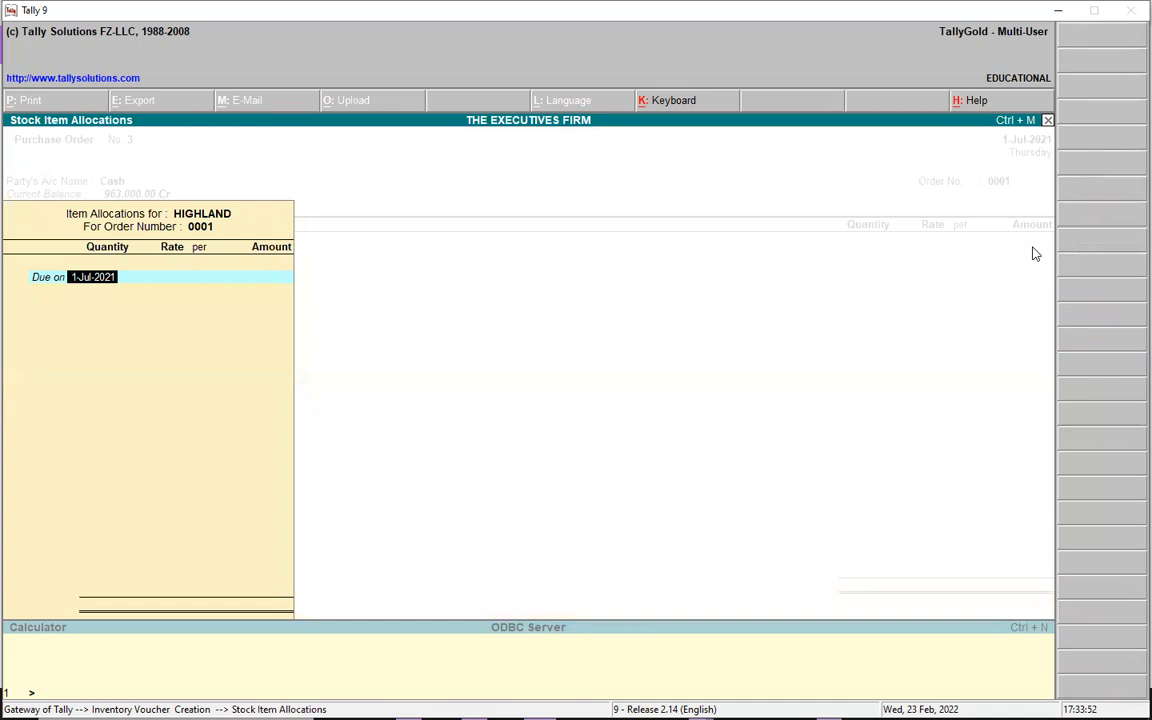
{"action": "key", "text": "Return"}
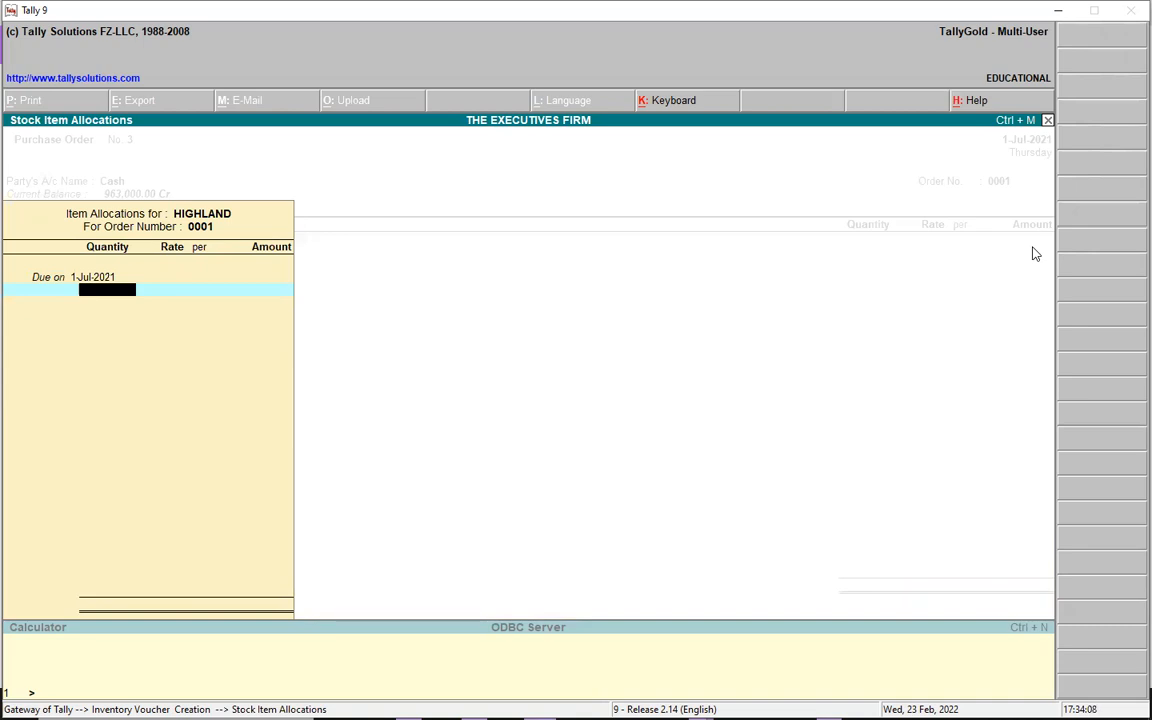
{"action": "type", "text": "240"}
{"action": "key", "text": "Return"}
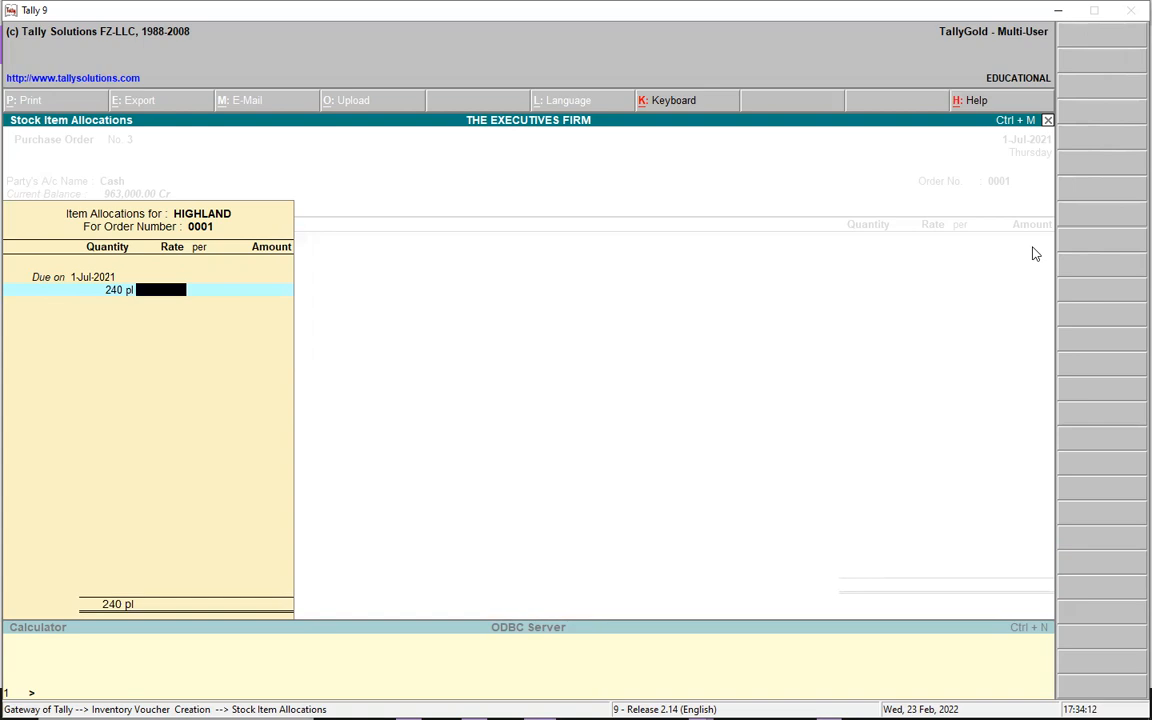
{"action": "type", "text": "900"}
{"action": "key", "text": "Return"}
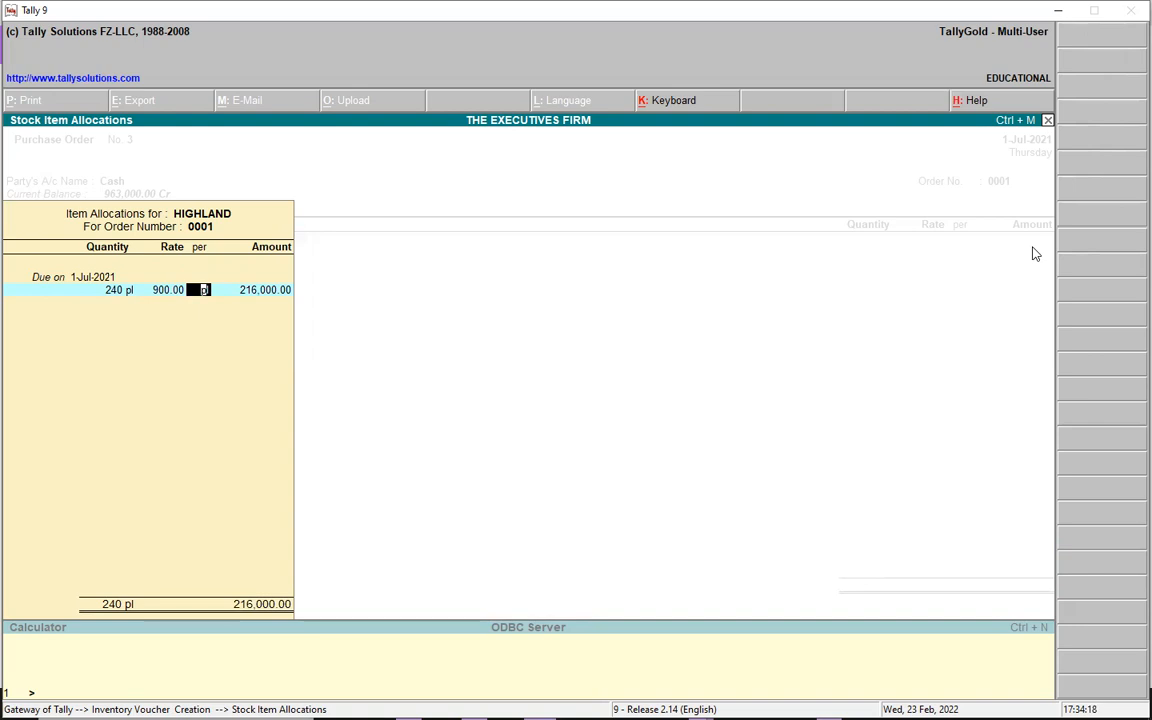
{"action": "key", "text": "Return"}
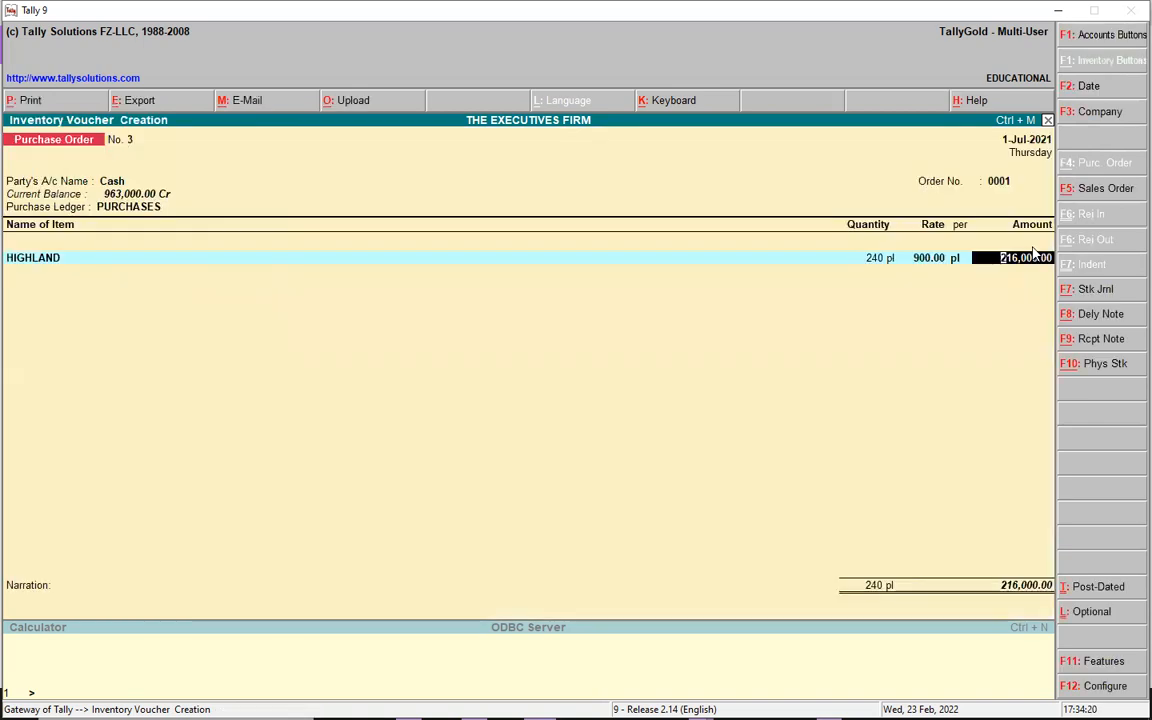
{"action": "key", "text": "Return"}
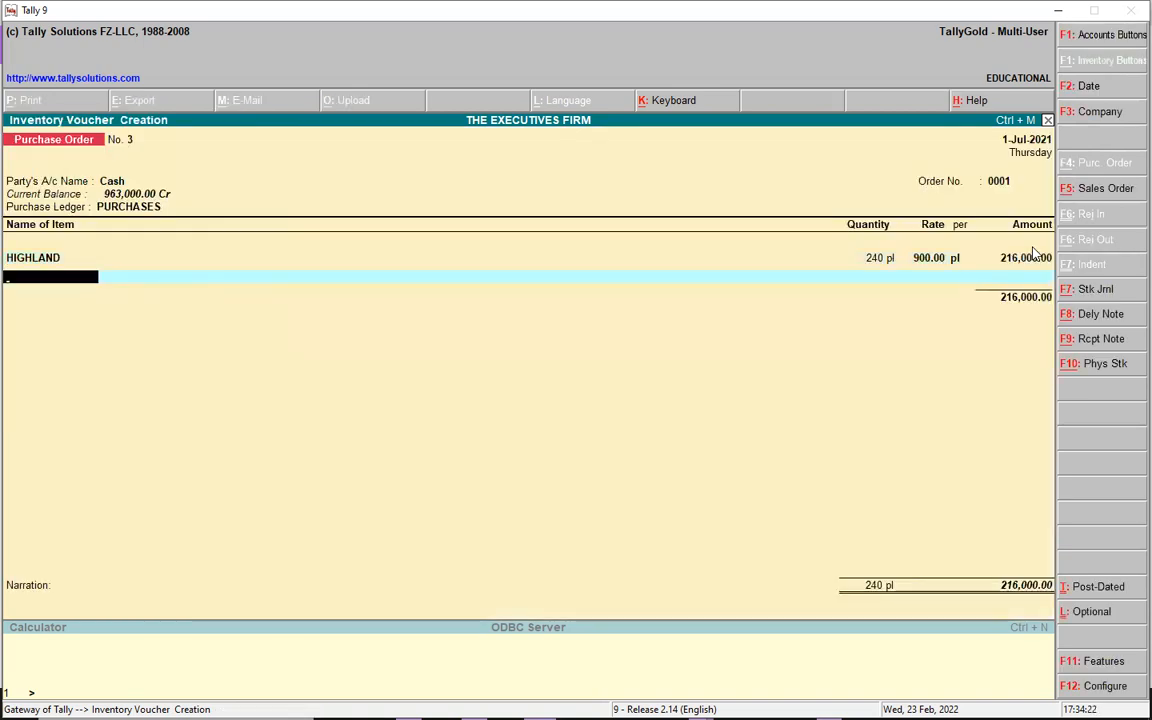
- Add GIN as 20 PB at 25,000.00 (500,000.00), bringing the total to 716,000.00
{"action": "type", "text": "C"}
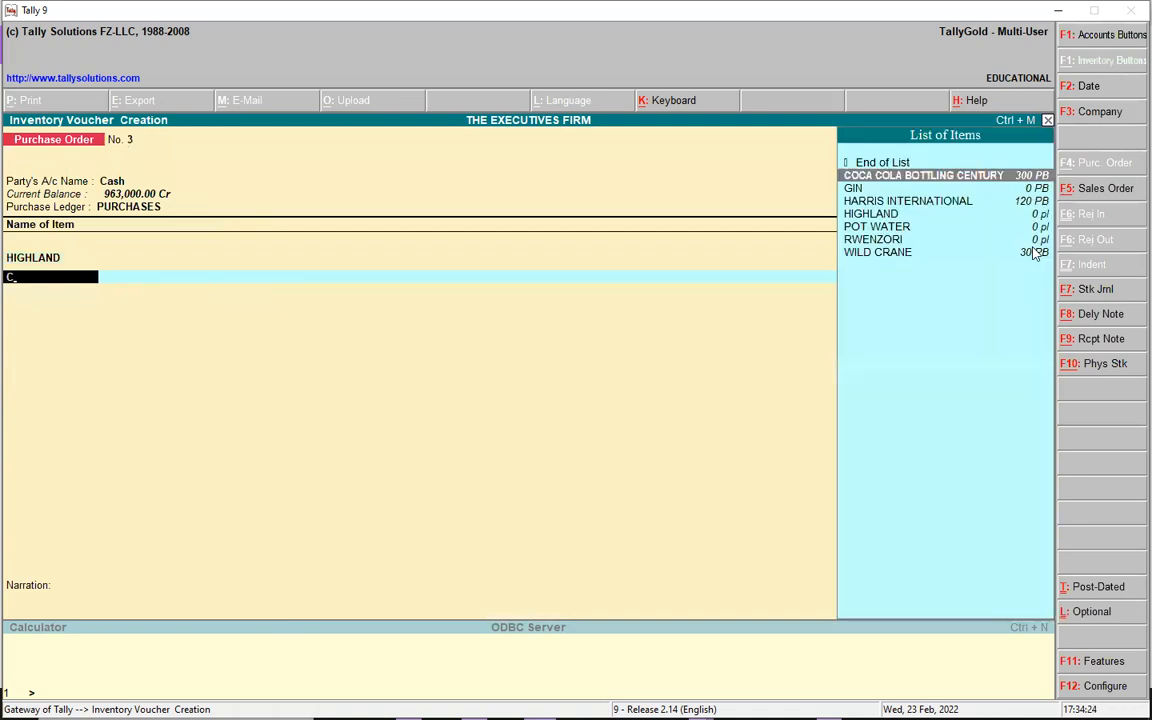
{"action": "left_click", "coordinate": [906, 190]}
{"action": "left_click", "coordinate": [906, 190]}
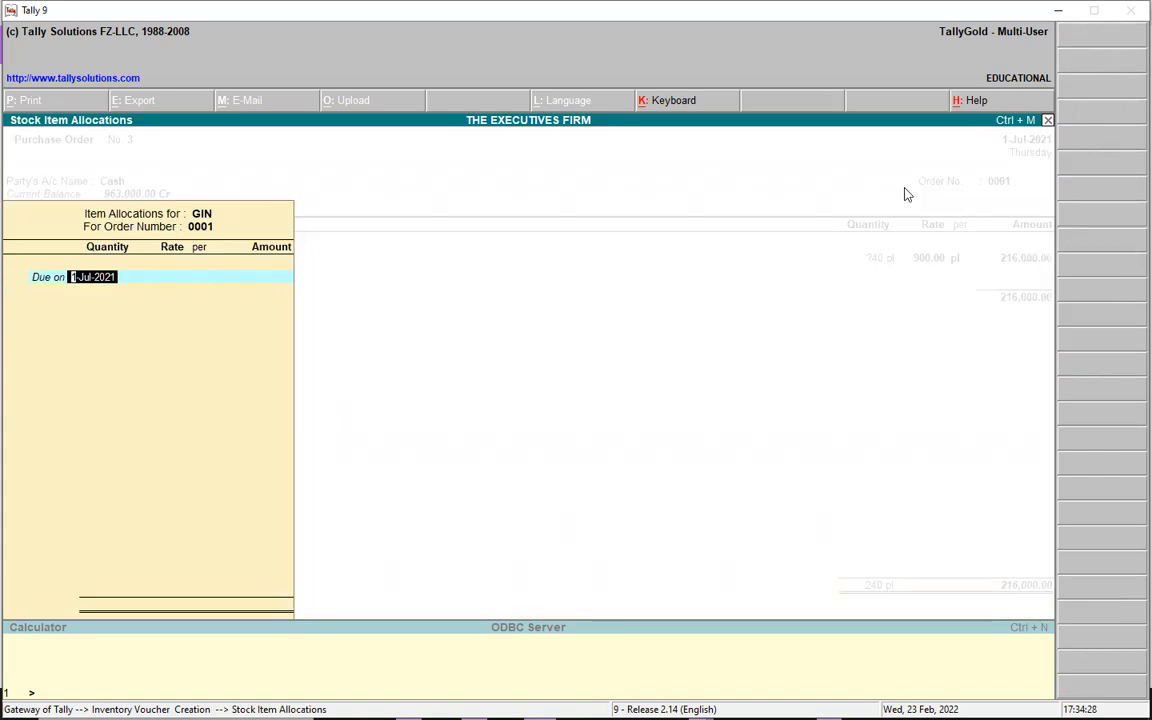
{"action": "key", "text": "Return"}
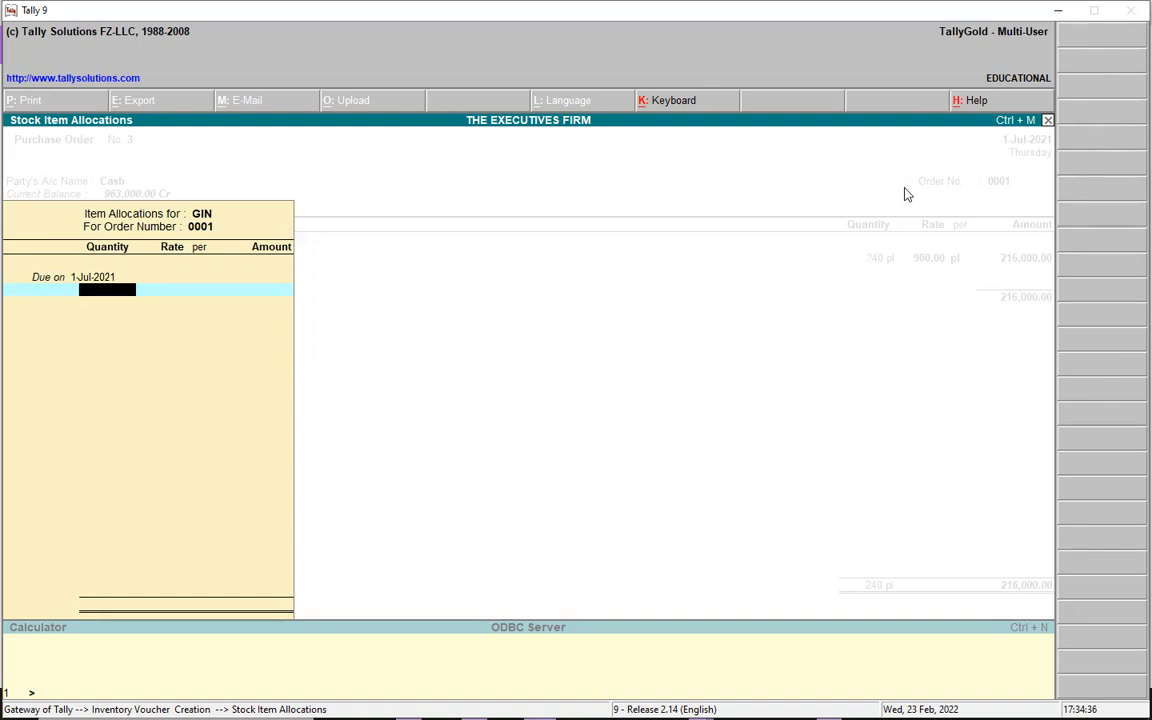
{"action": "type", "text": "20"}
{"action": "key", "text": "Return"}
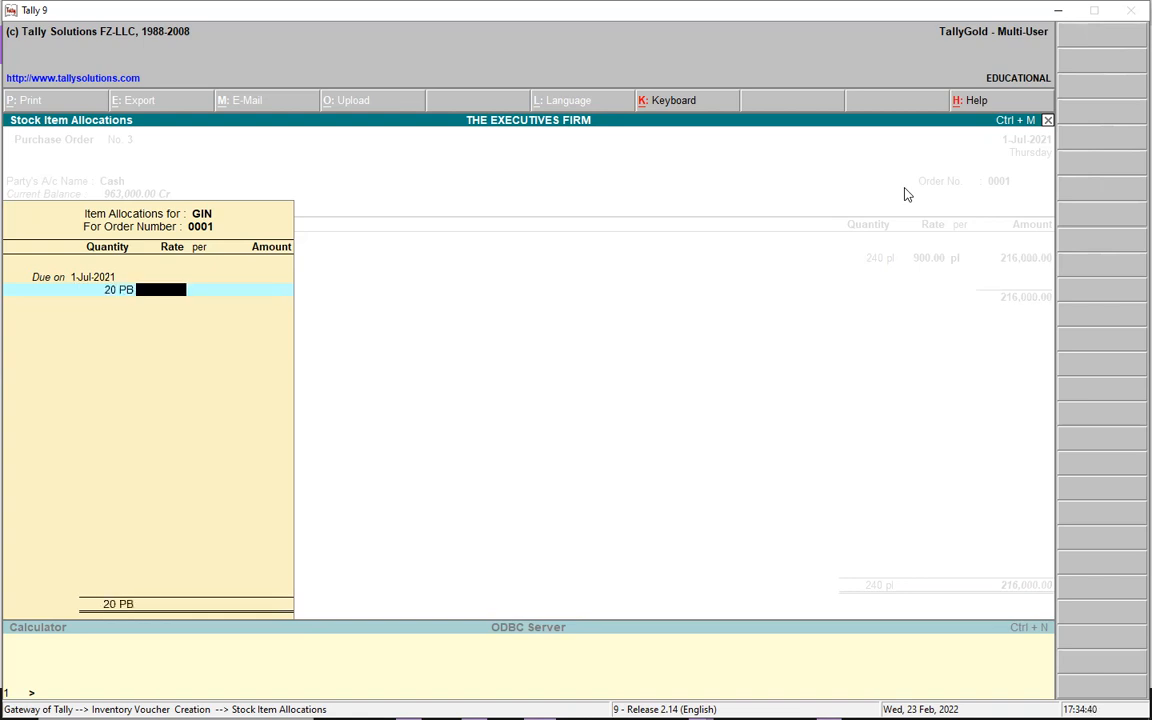
{"action": "key", "text": "BackSpace"}
{"action": "type", "text": "25000"}
{"action": "key", "text": "Return"}
{"action": "key", "text": "Return"}
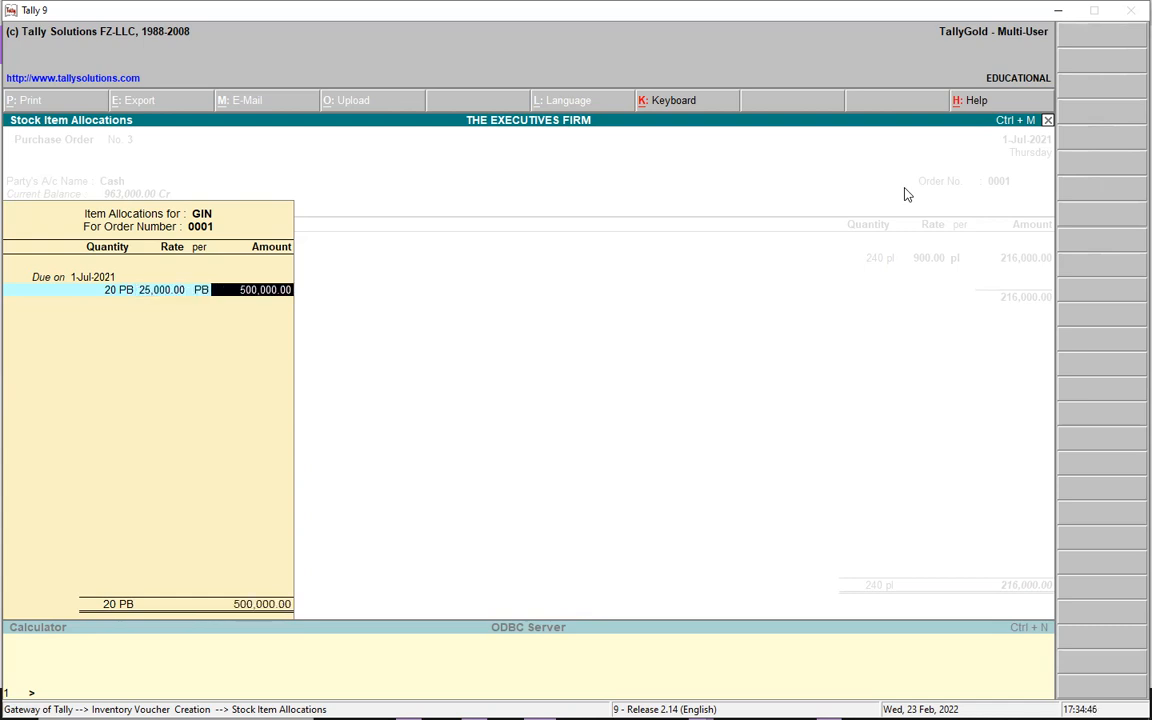
{"action": "key", "text": "Return"}
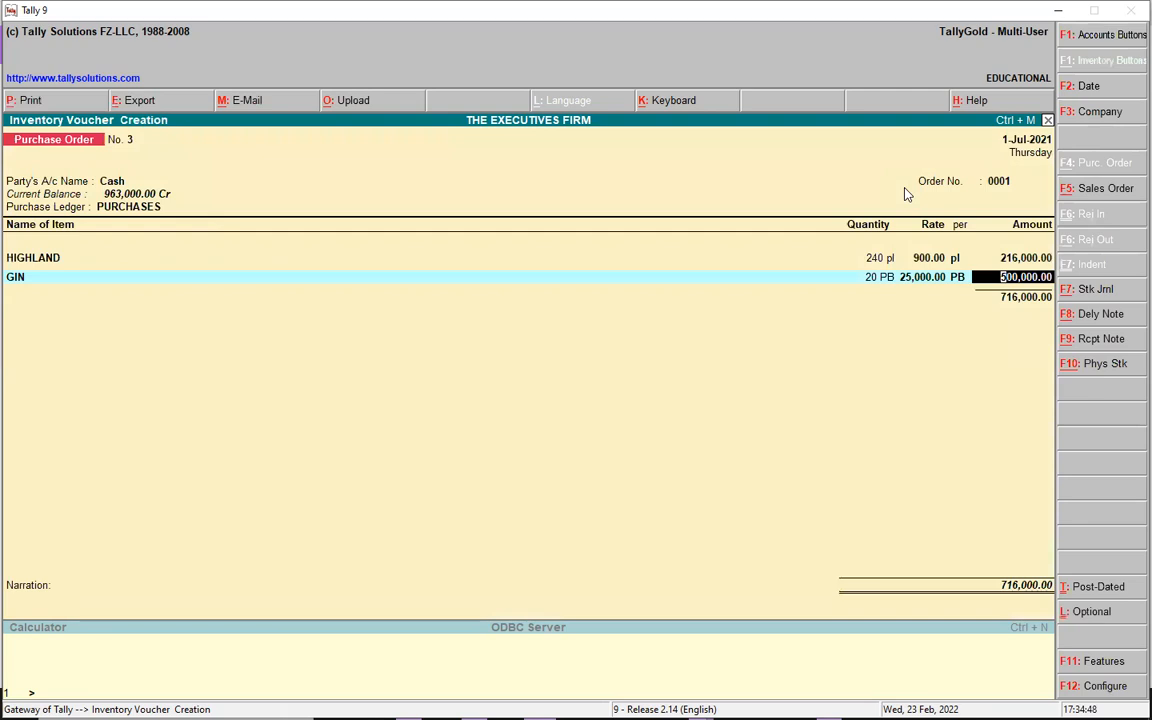
{"action": "key", "text": "Return"}
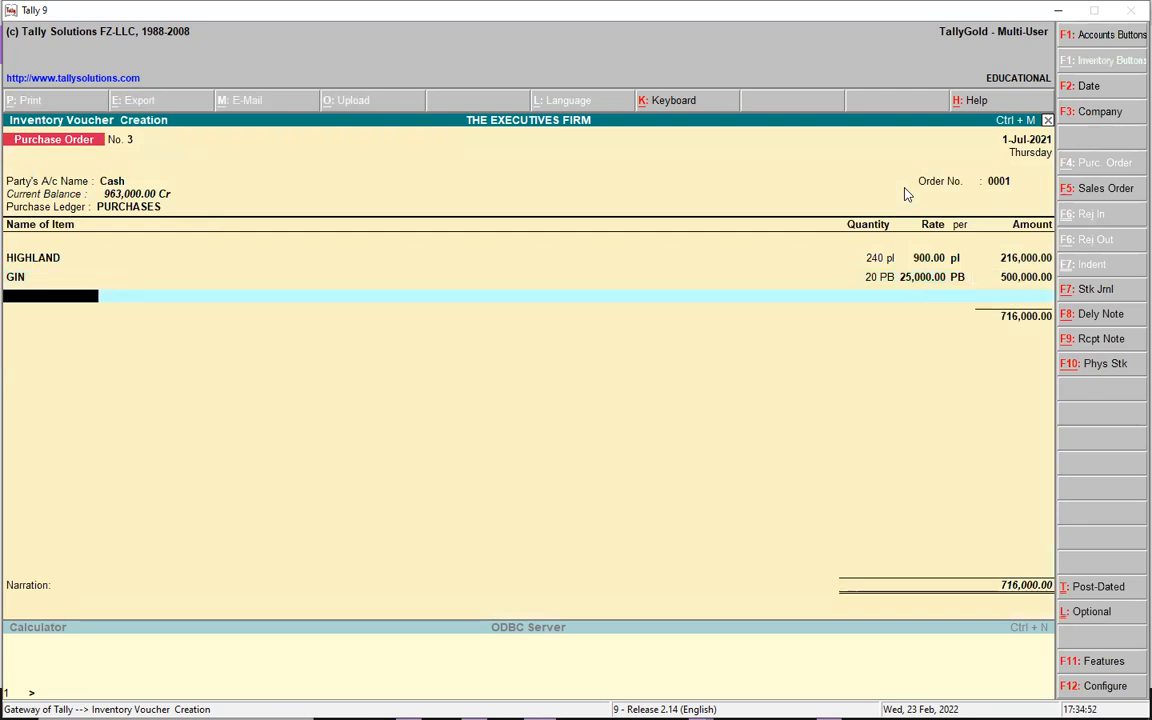
- Add RWENZORI as 300 pl at 950.00 and save the order totalling 1,001,000.00
{"action": "type", "text": "G"}
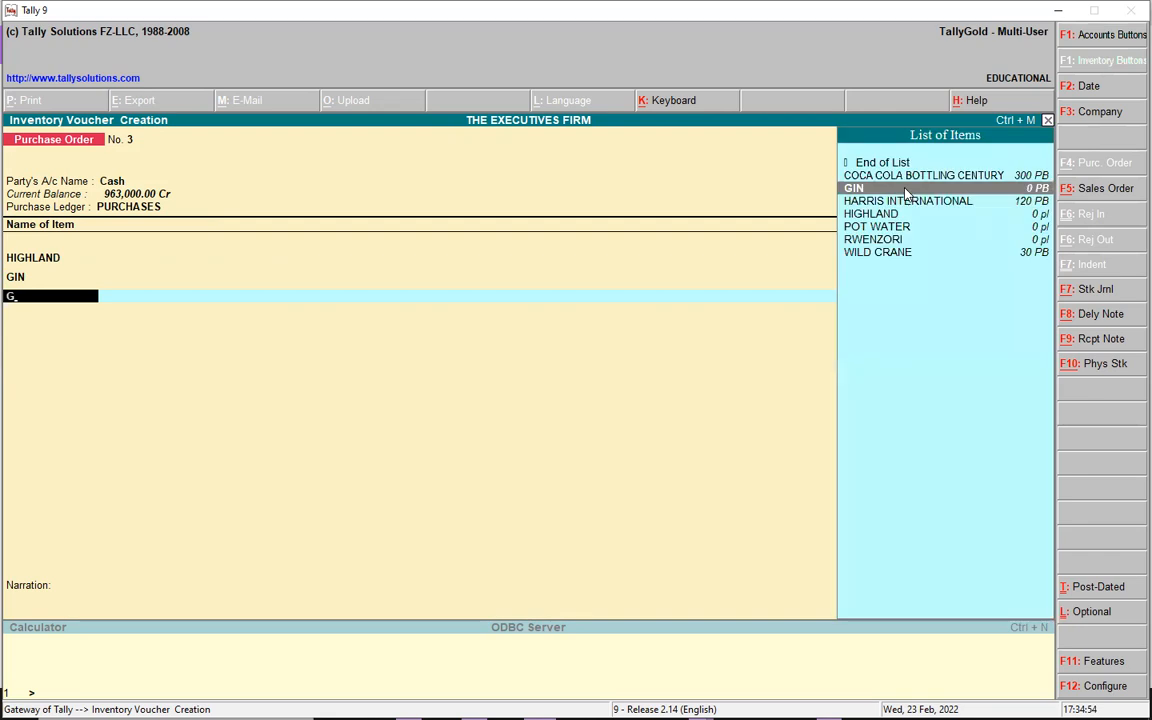
{"action": "left_click", "coordinate": [872, 239]}
{"action": "key", "text": "Return"}
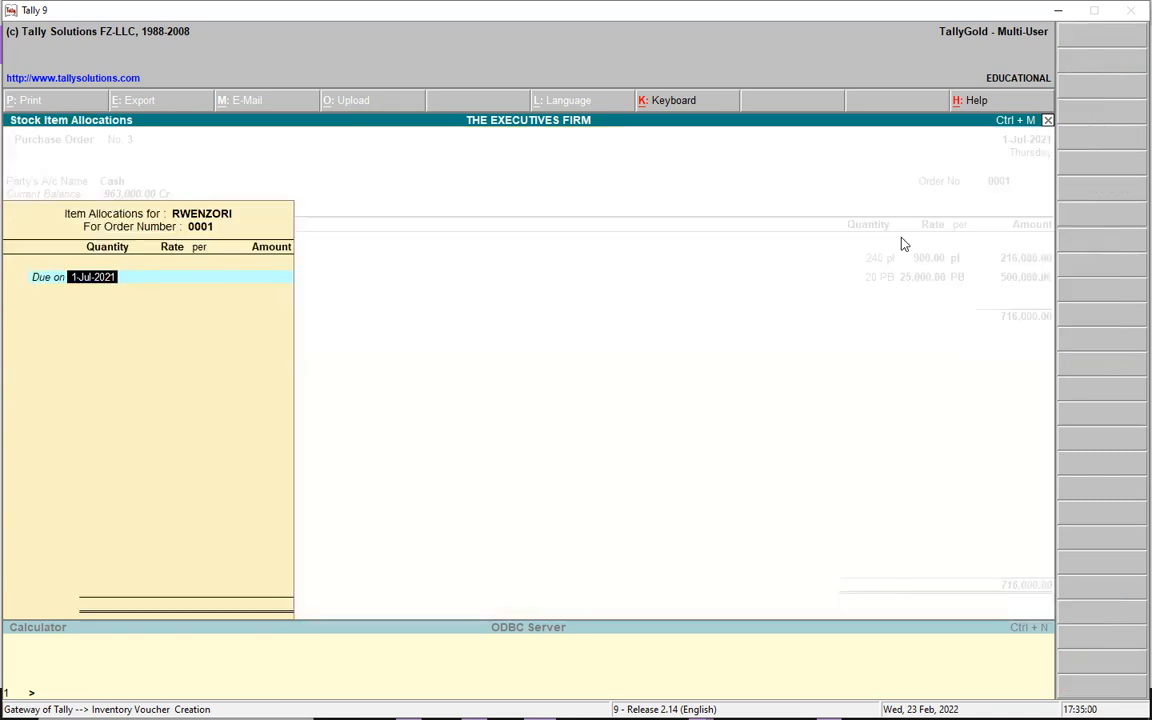
{"action": "key", "text": "Return"}
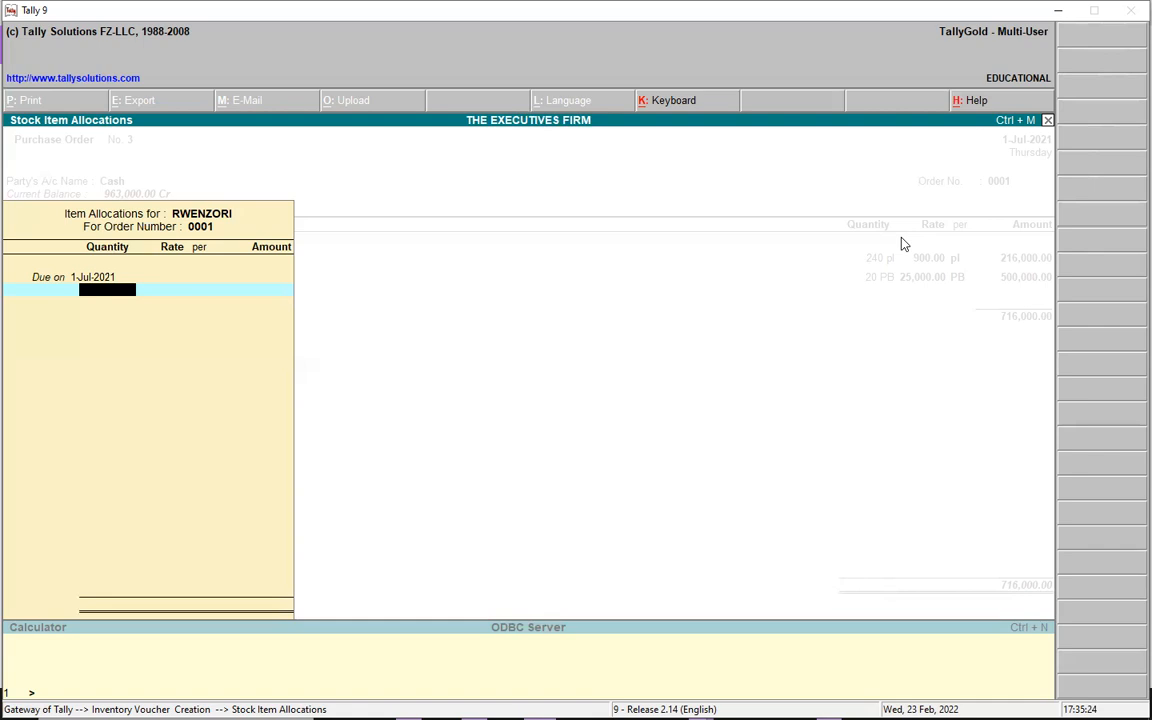
{"action": "type", "text": "300"}
{"action": "key", "text": "Return"}
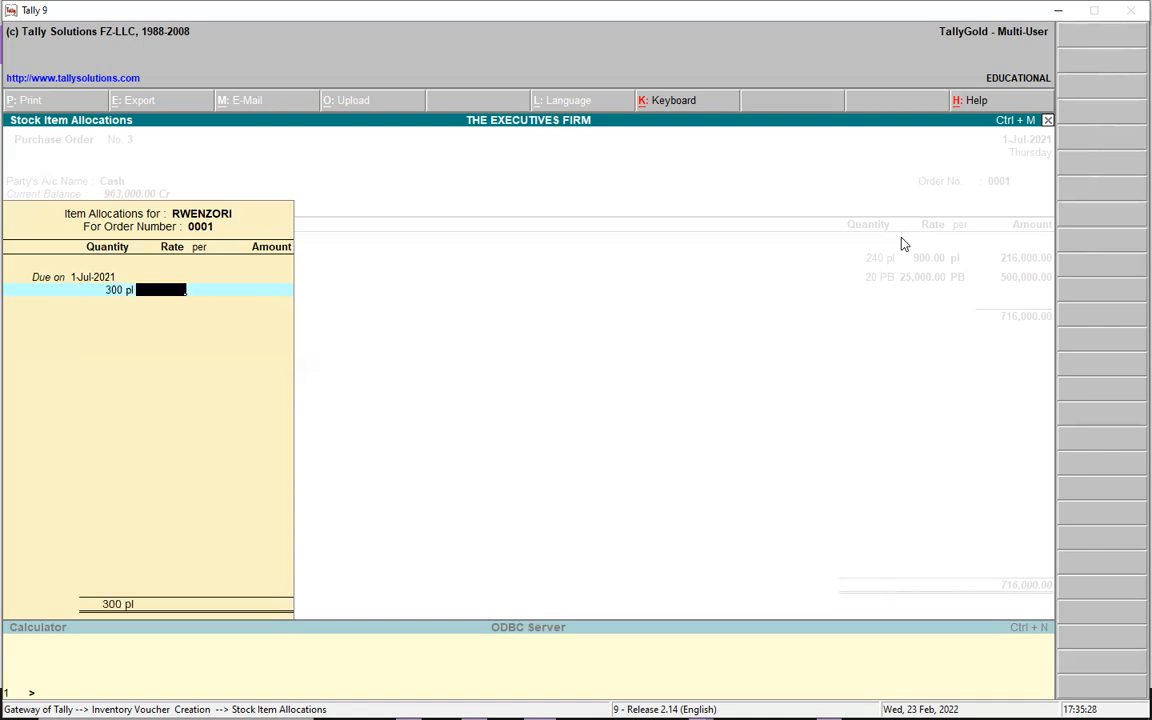
{"action": "type", "text": "950"}
{"action": "key", "text": "Return"}
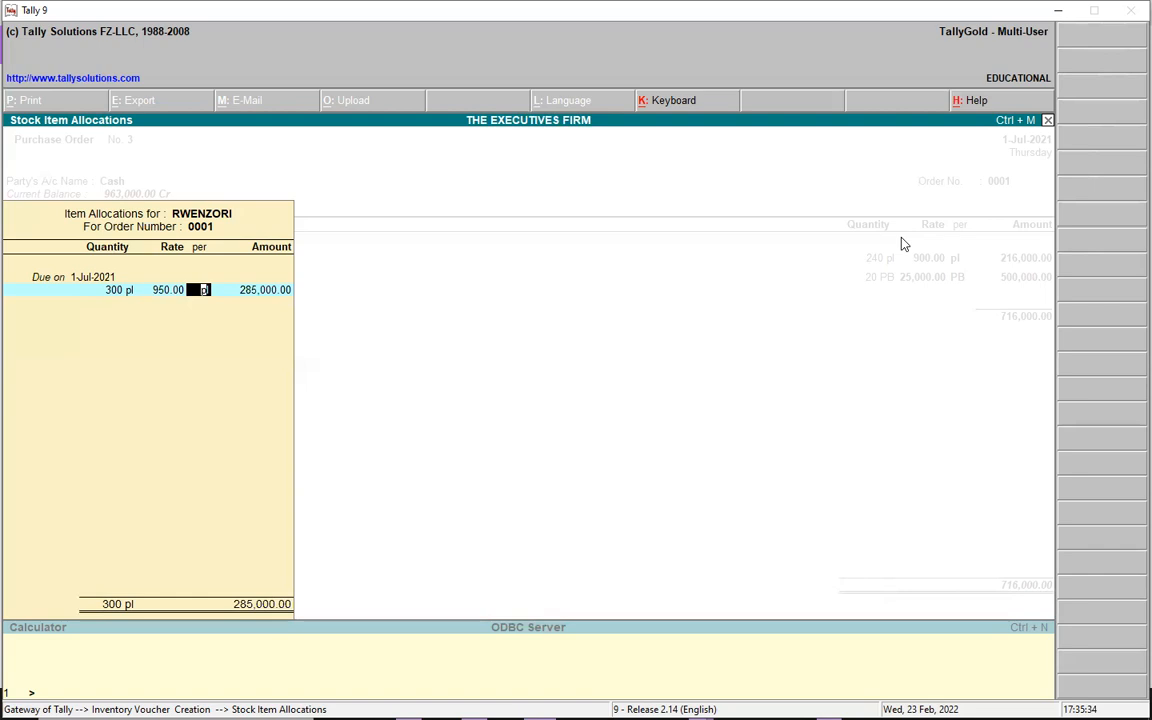
{"action": "key", "text": "Return"}
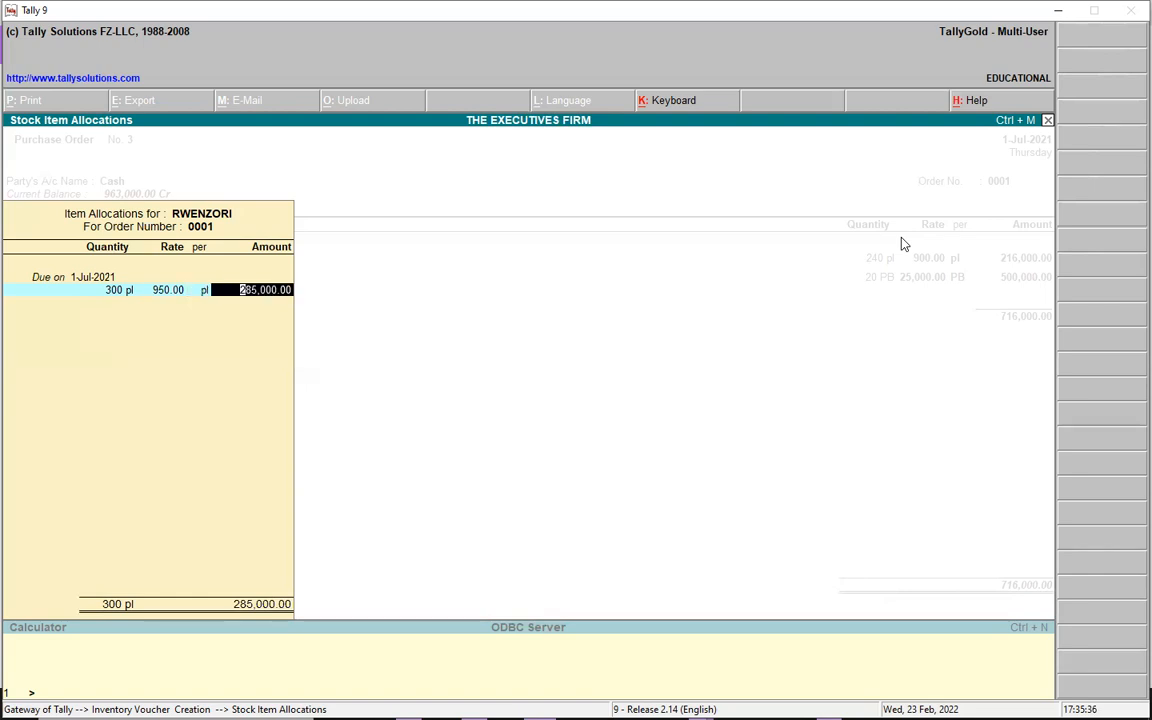
{"action": "key", "text": "Return"}
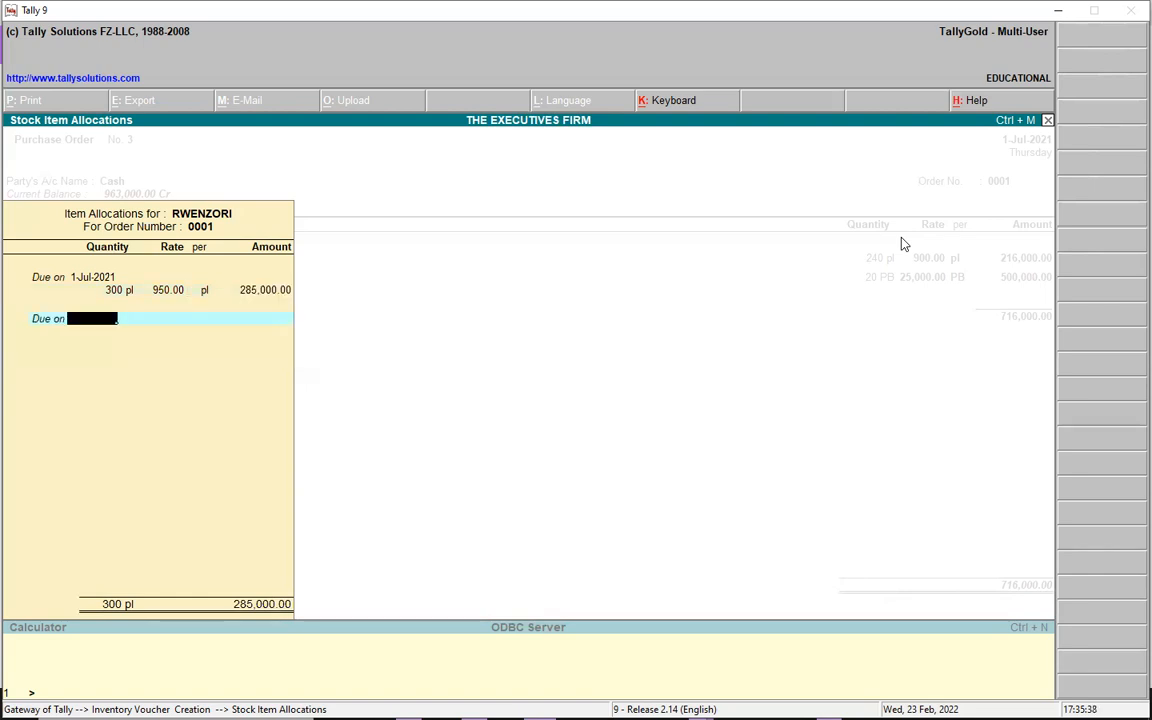
{"action": "key", "text": "Return"}
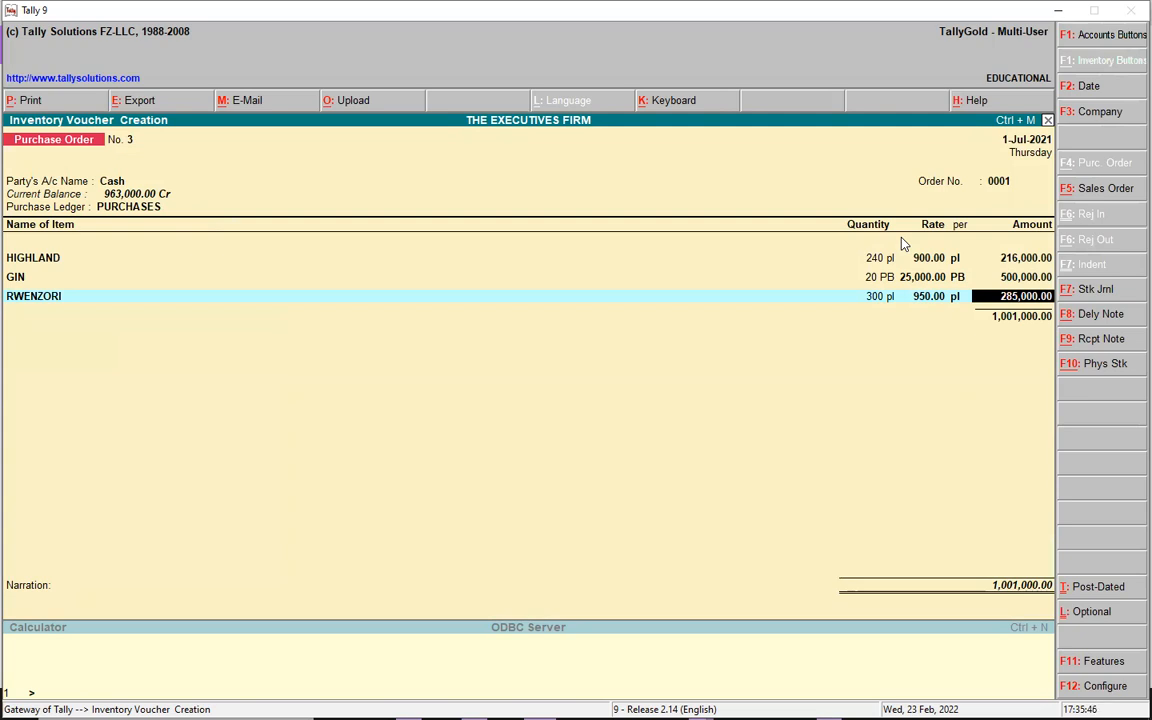
{"action": "key", "text": "ctrl+a"}
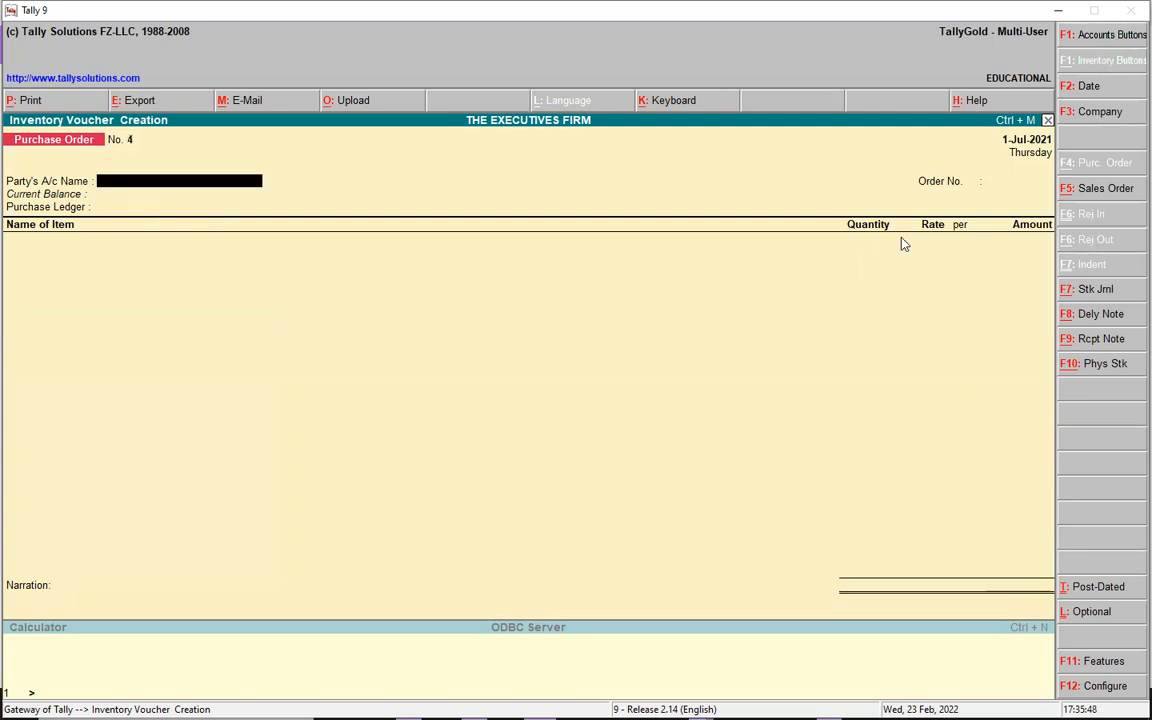
- Quit the blank voucher No. 4 and start a Purchase accounting voucher
{"action": "key", "text": "Escape"}
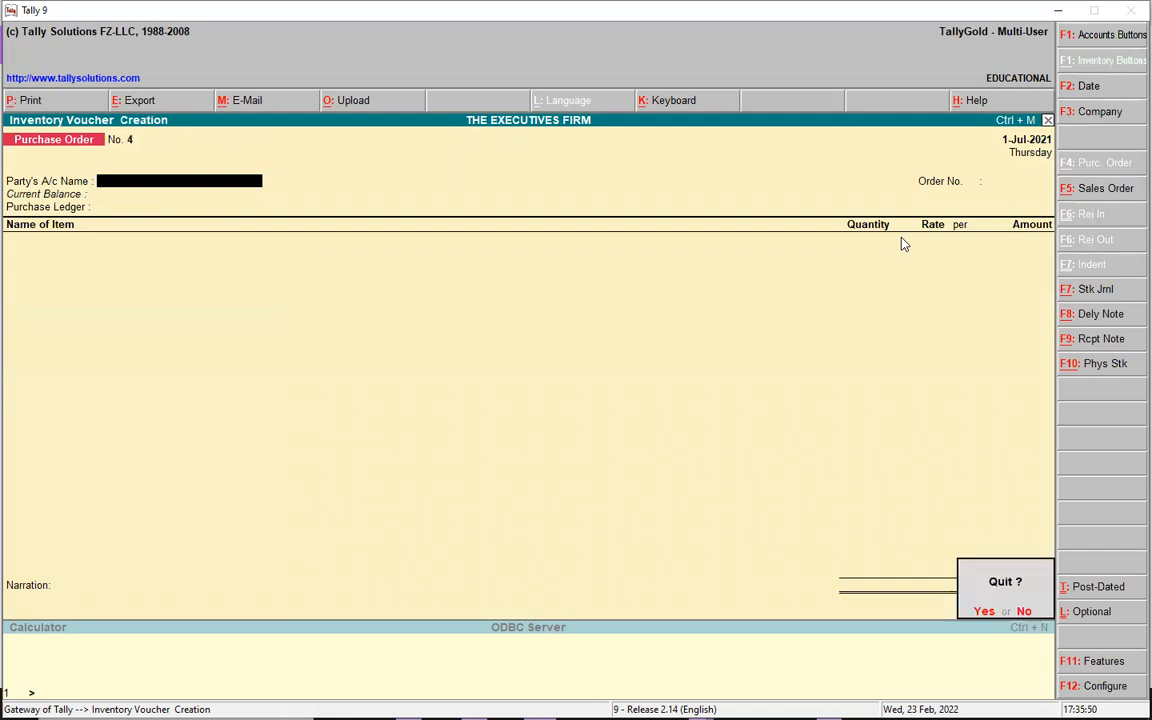
{"action": "key", "text": "y"}
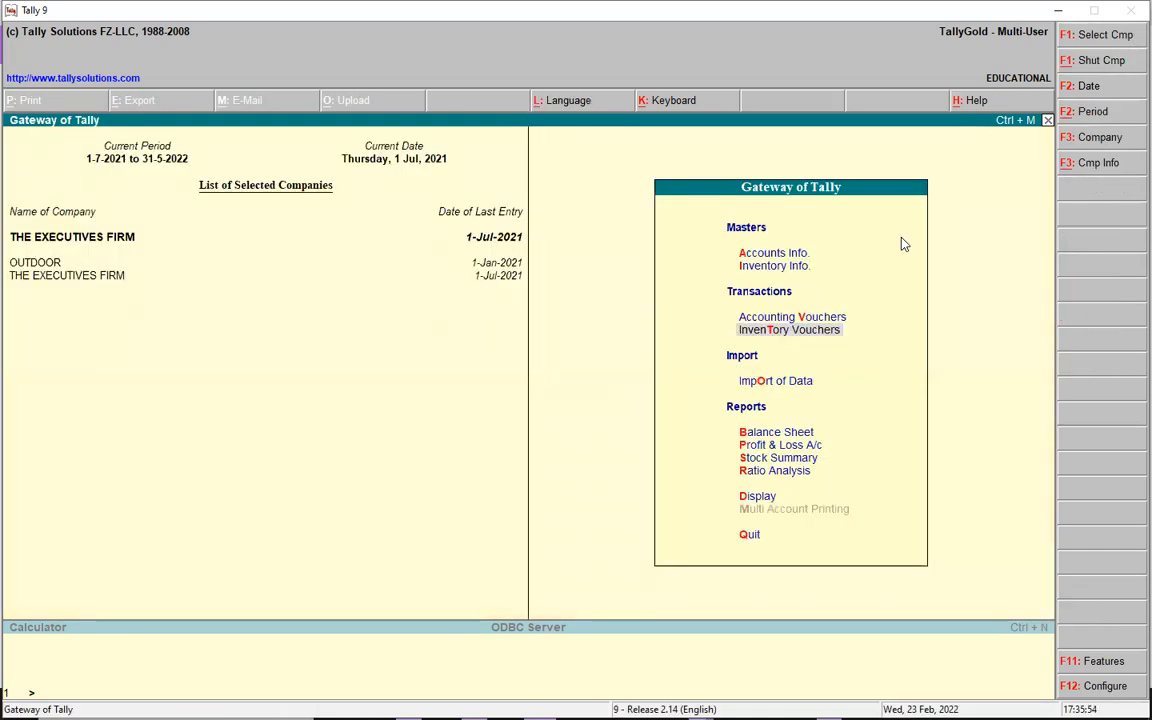
{"action": "key", "text": "v"}
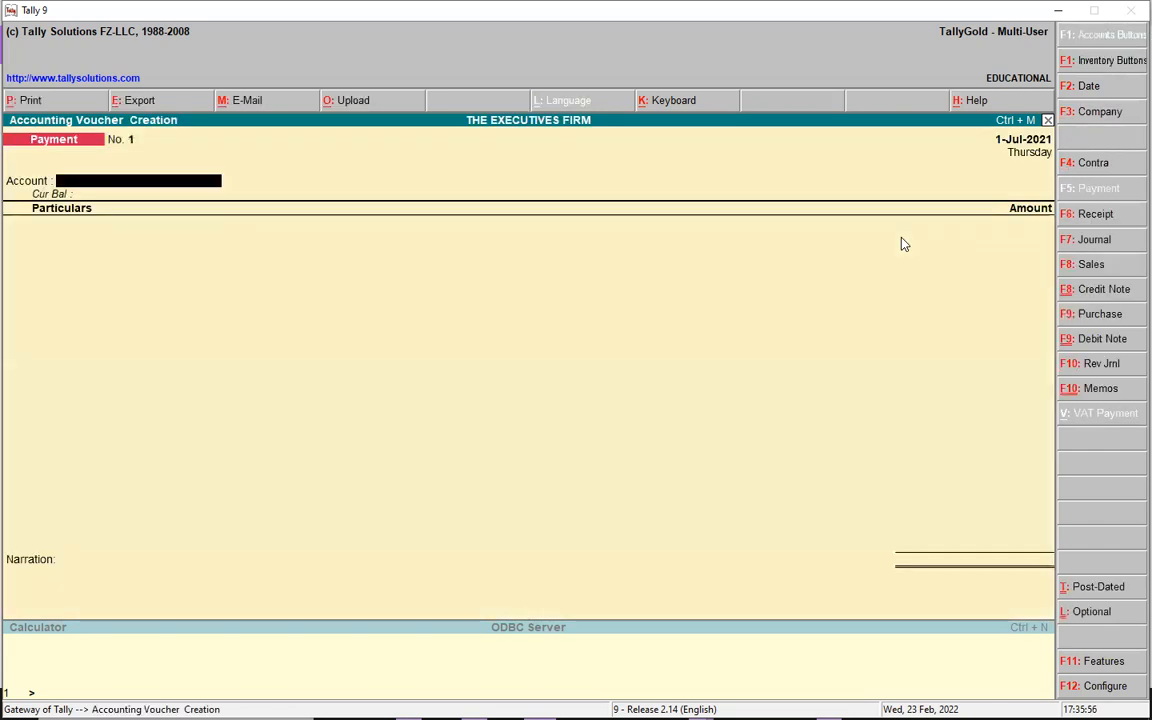
{"action": "left_click", "coordinate": [1106, 315]}
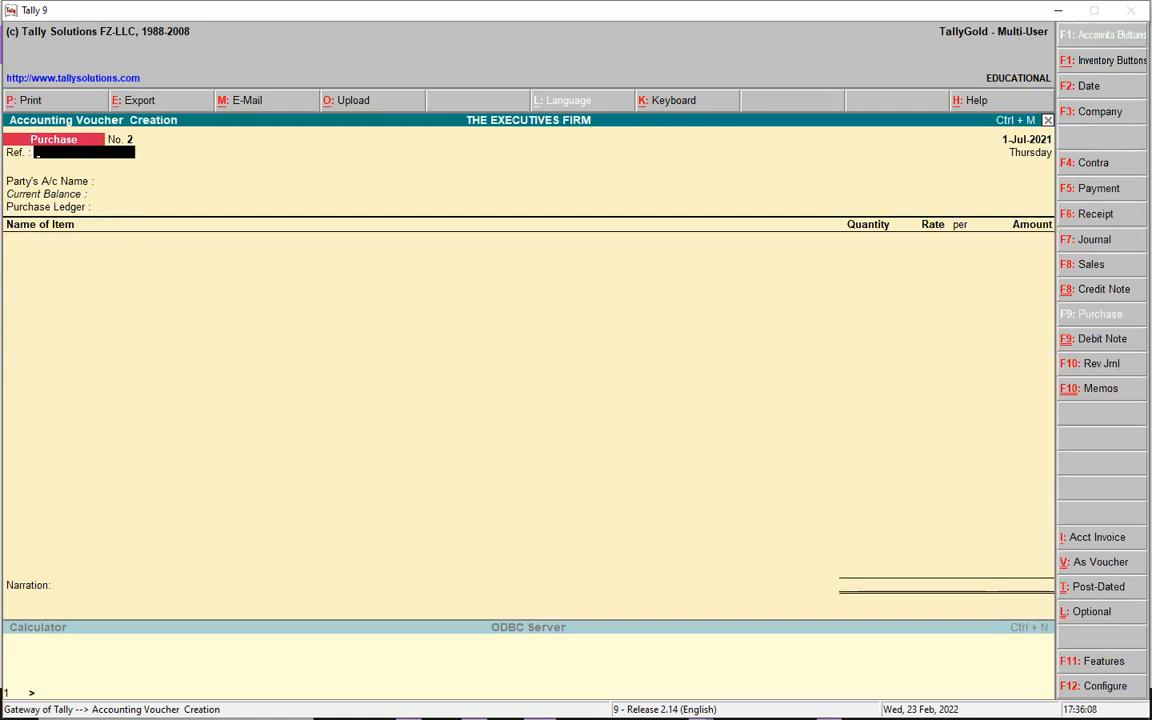
- Put purchase voucher No. 2 in Item Invoice mode with reference 1234
{"action": "left_click", "coordinate": [1100, 538]}
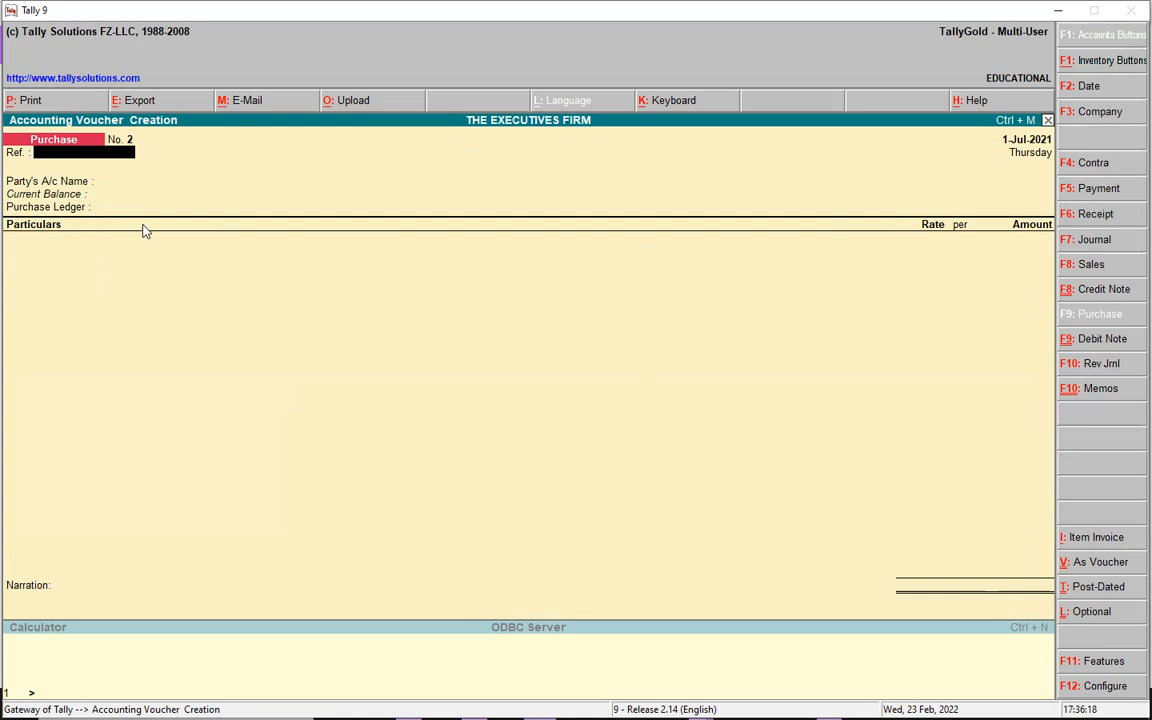
{"action": "left_click", "coordinate": [1114, 548]}
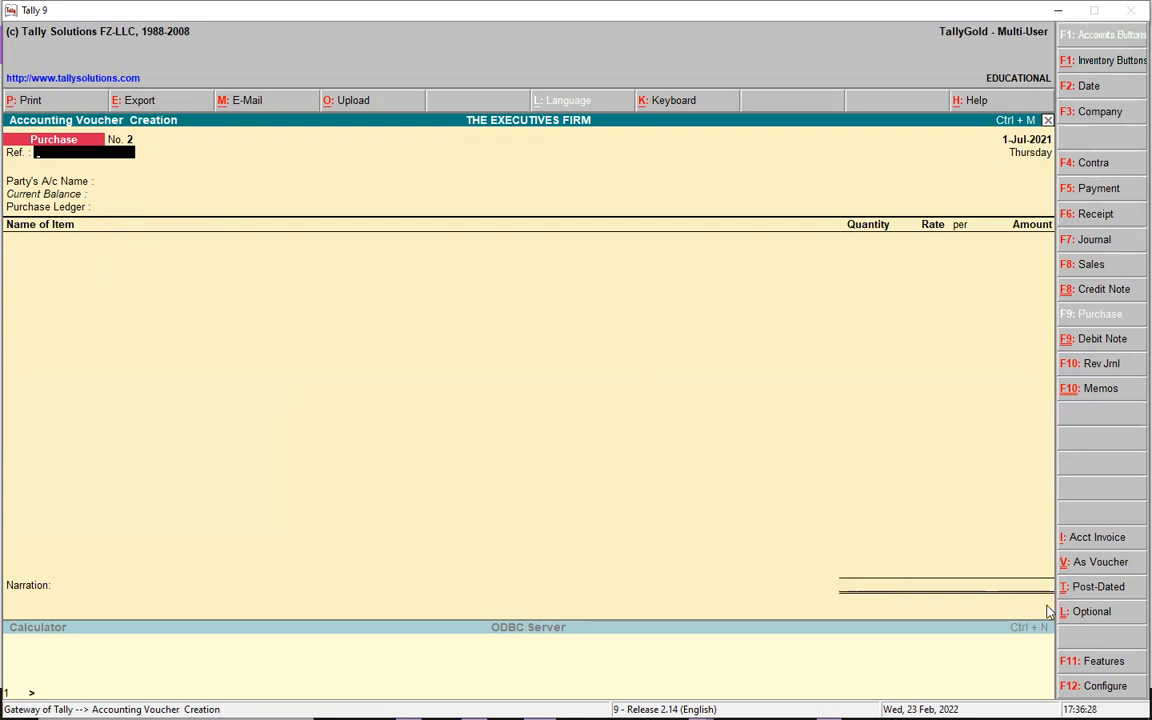
{"action": "type", "text": "234"}
{"action": "key", "text": "Return"}
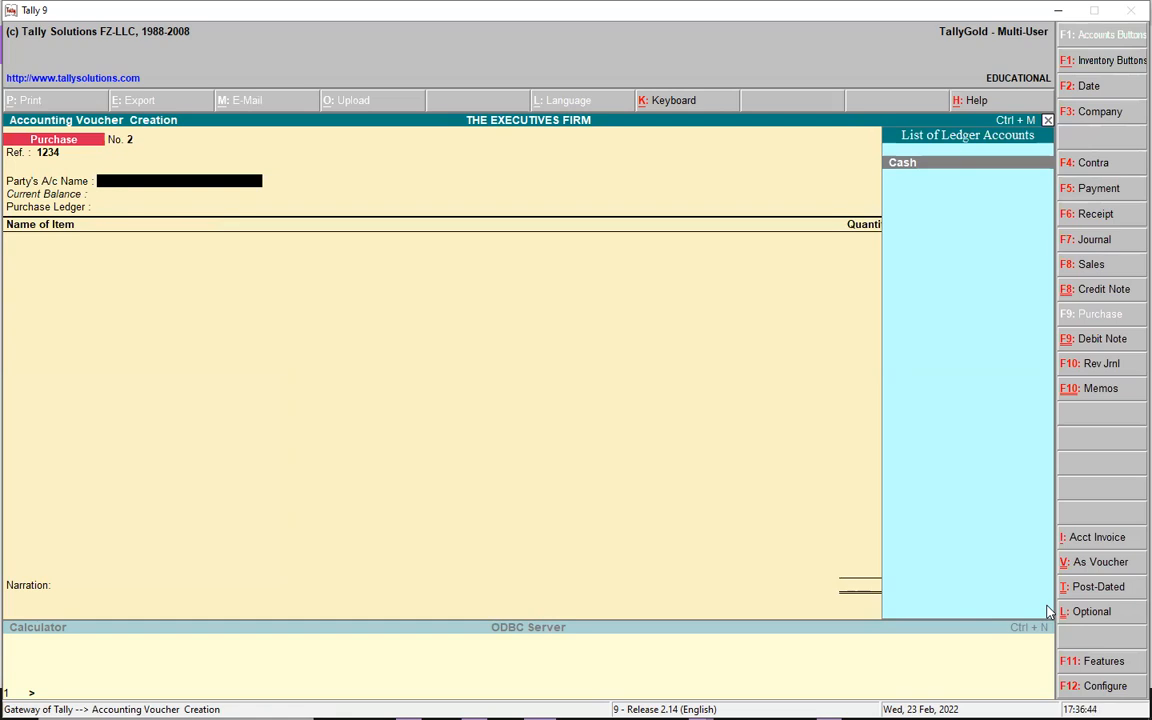
- Choose Cash, set receipt note Not Applicable, link order 0001, and enter the supplier's sales tax number
{"action": "key", "text": "Return"}
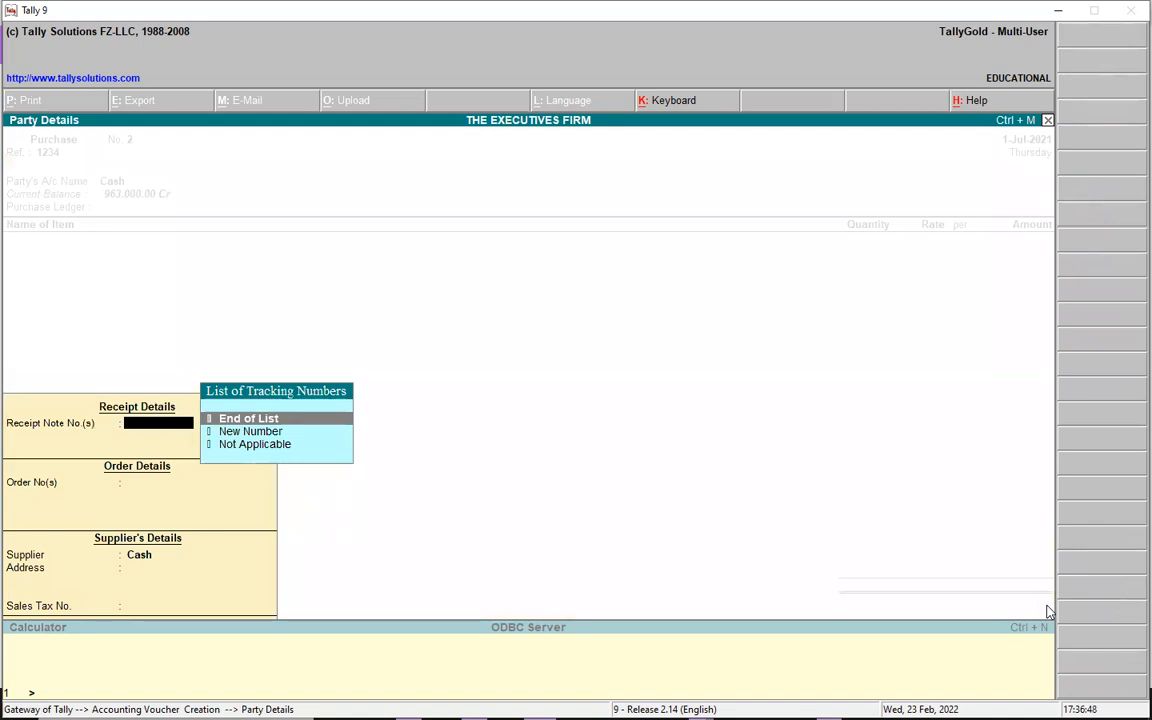
{"action": "key", "text": "Down"}
{"action": "key", "text": "Down"}
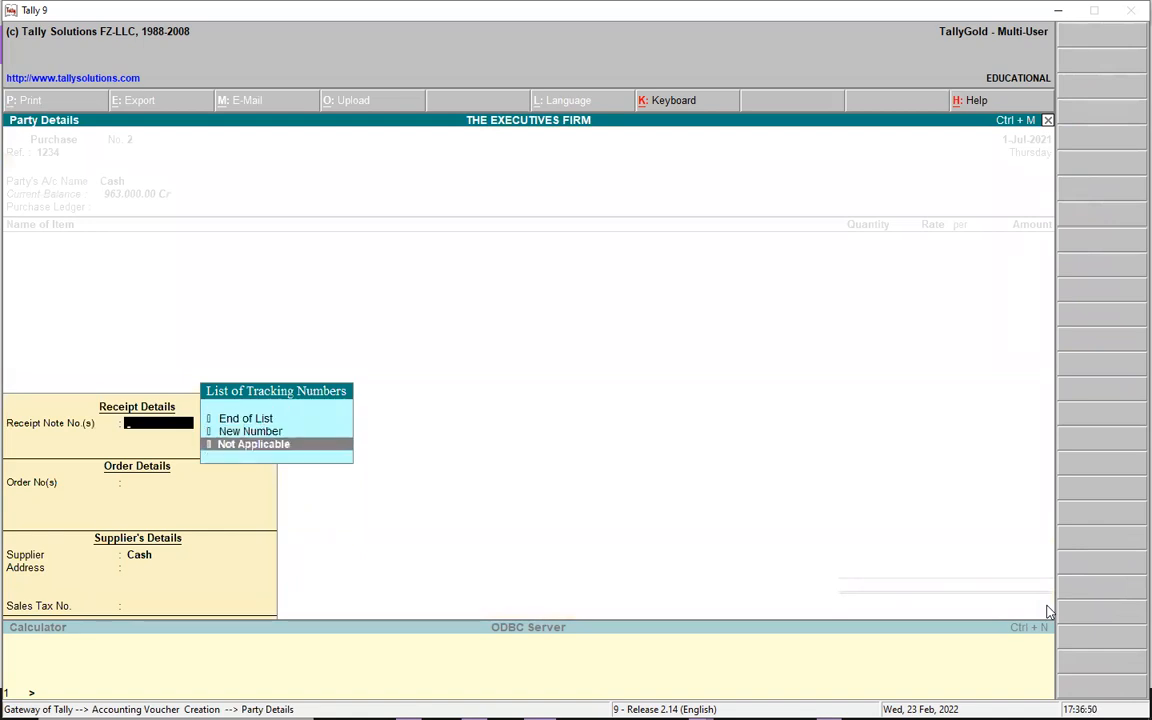
{"action": "key", "text": "Return"}
{"action": "key", "text": "Down"}
{"action": "key", "text": "Down"}
{"action": "key", "text": "Down"}
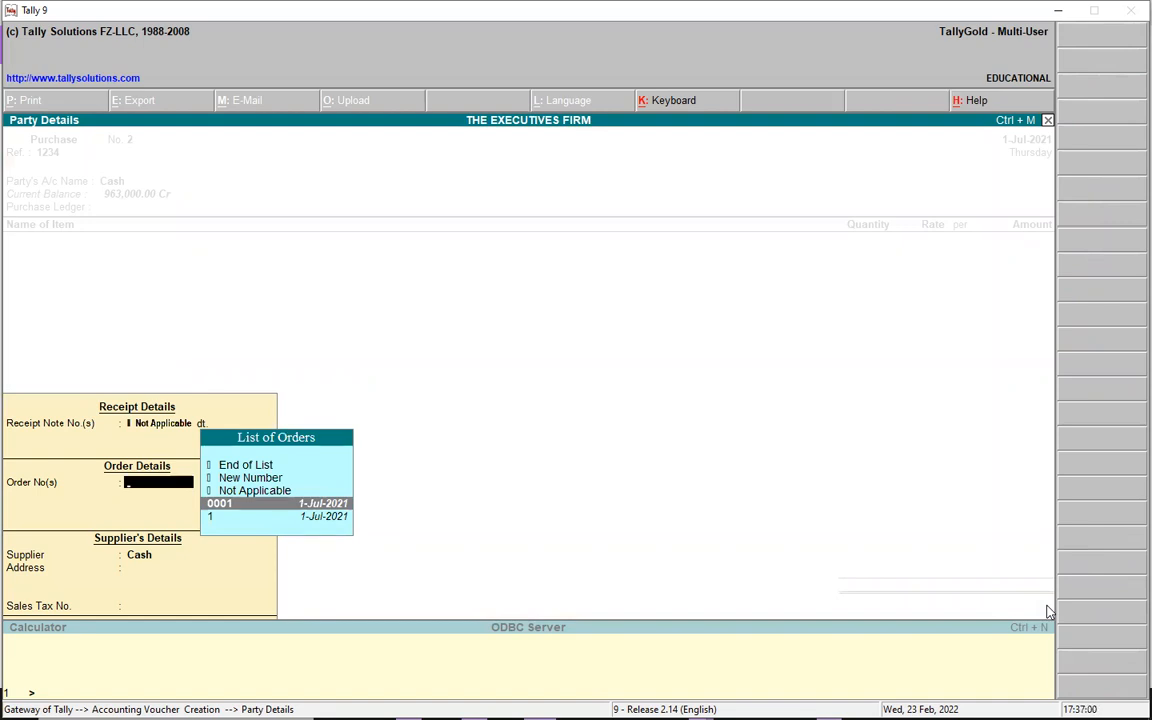
{"action": "key", "text": "Down"}
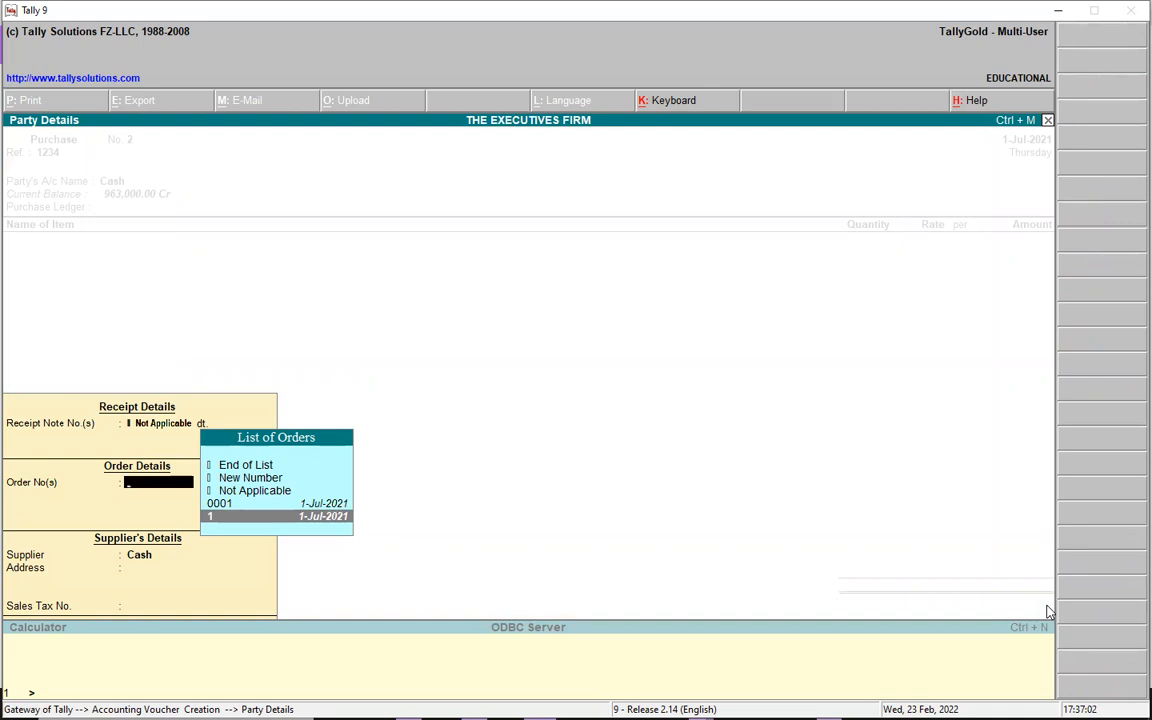
{"action": "key", "text": "Up"}
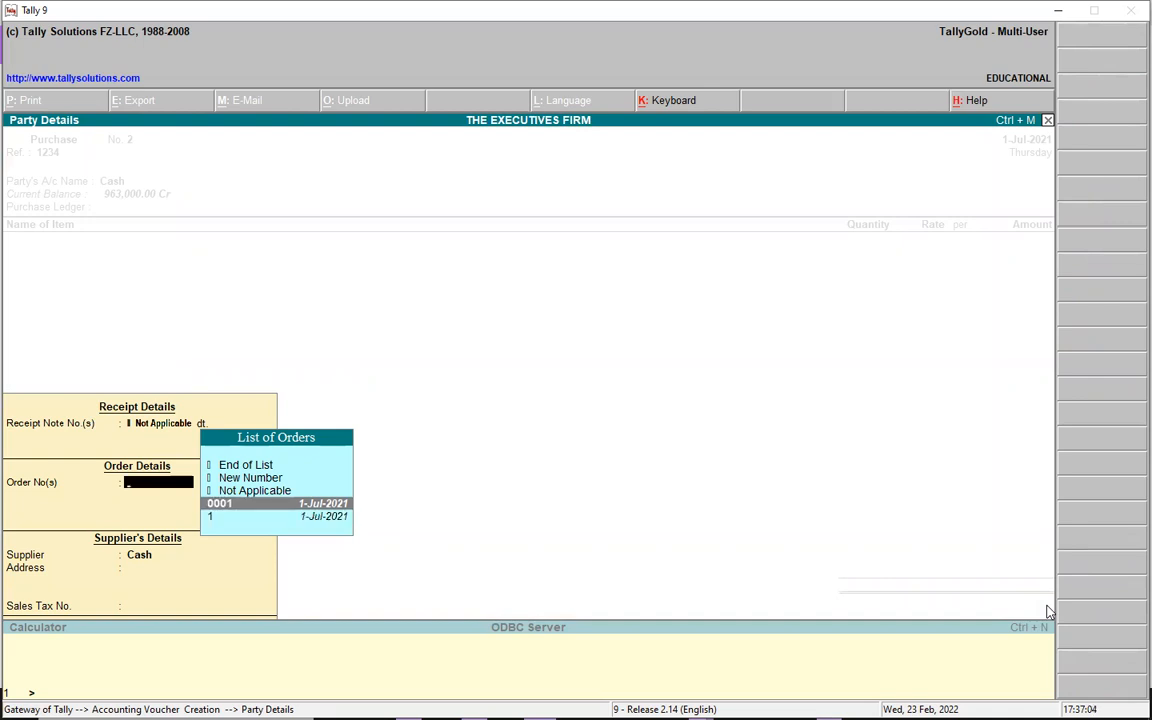
{"action": "key", "text": "Return"}
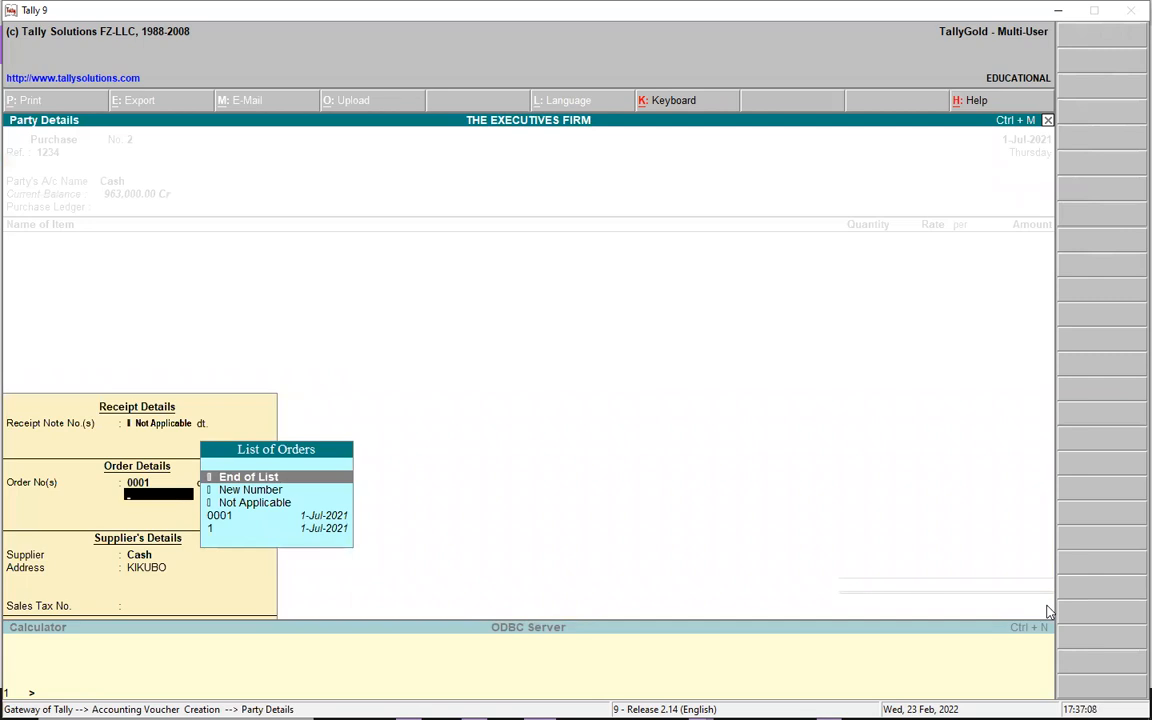
{"action": "key", "text": "Return"}
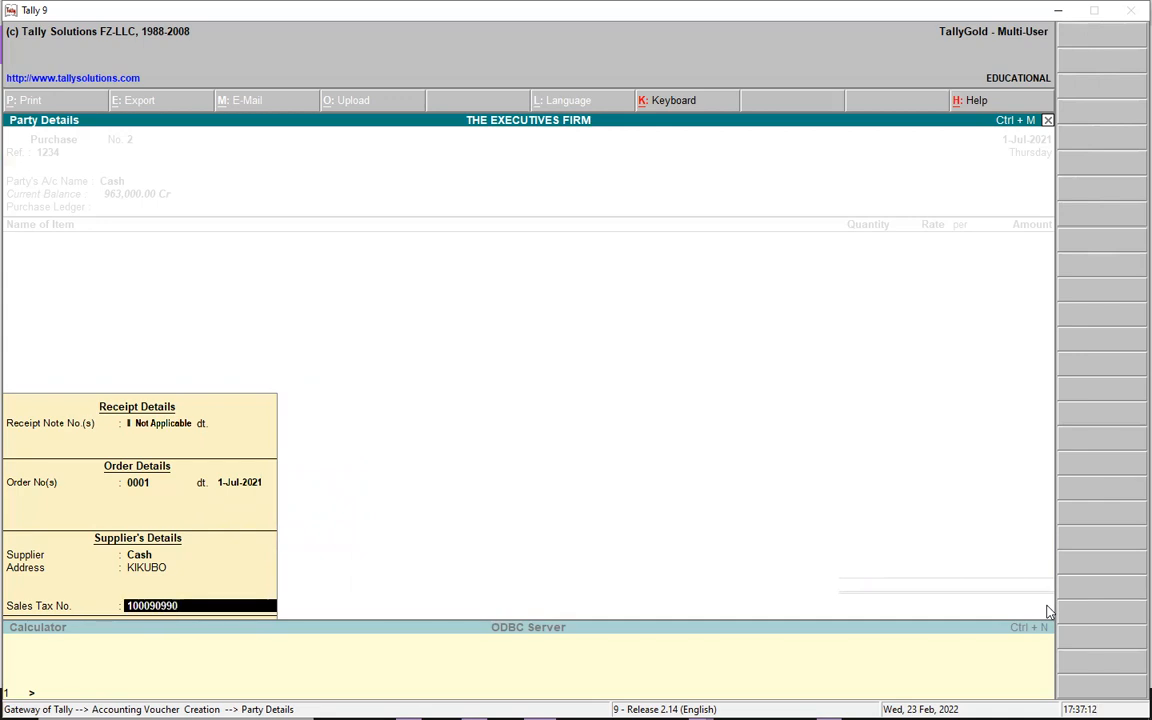
{"action": "key", "text": "Return"}
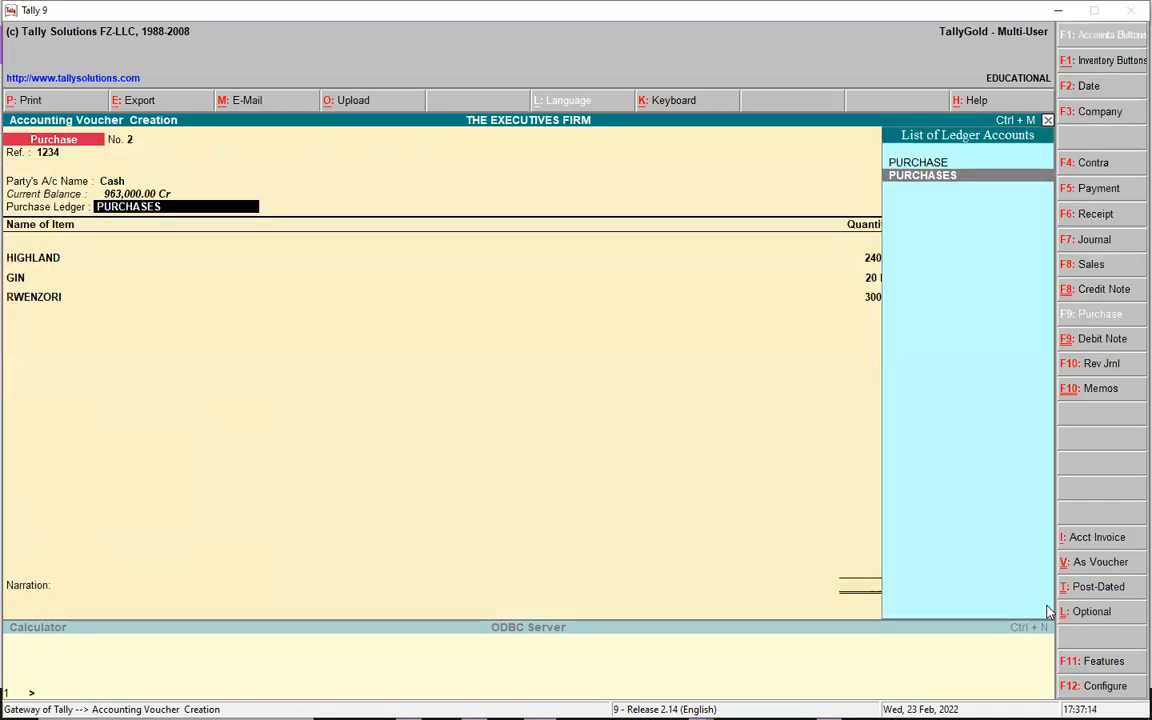
- Set PURCHASES as the purchase ledger and confirm HIGHLAND's allocation against order 0001
{"action": "key", "text": "Return"}
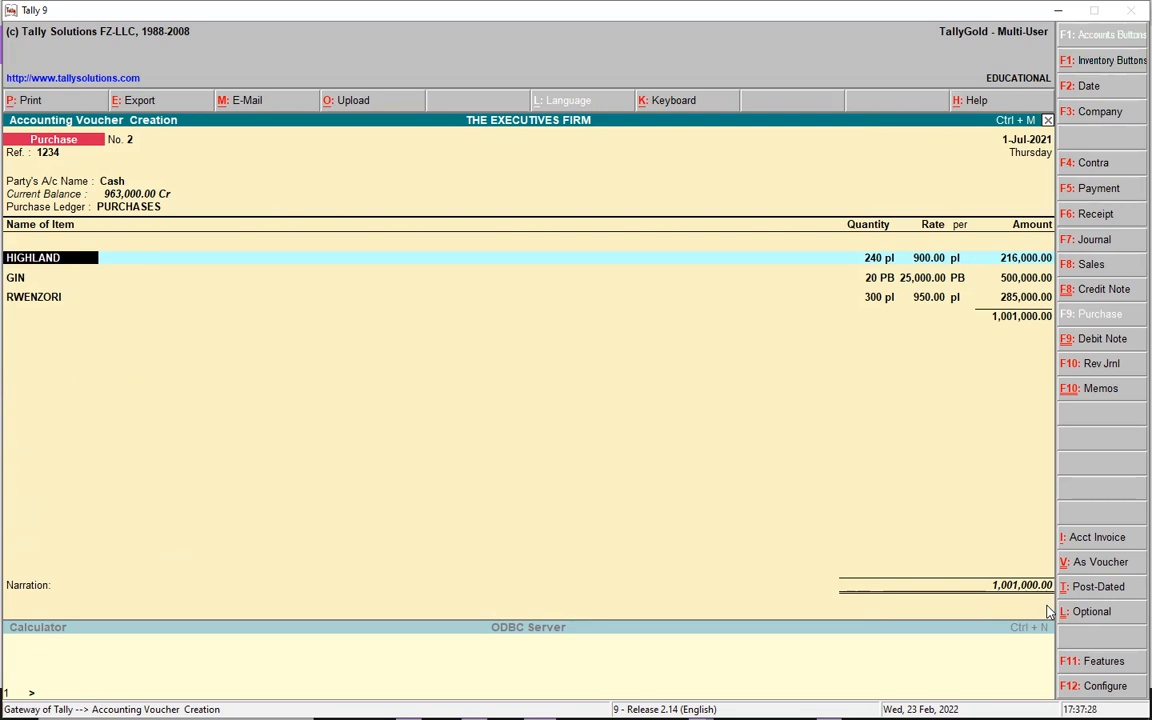
{"action": "key", "text": "Return"}
{"action": "key", "text": "Return"}
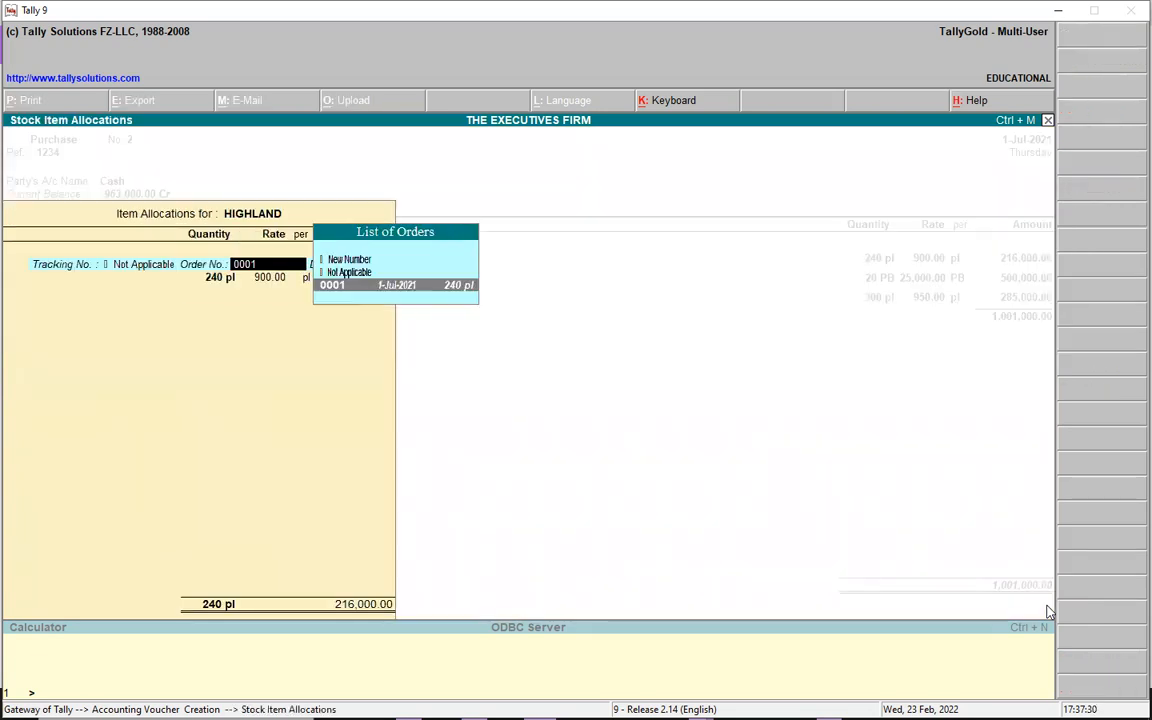
{"action": "key", "text": "Return"}
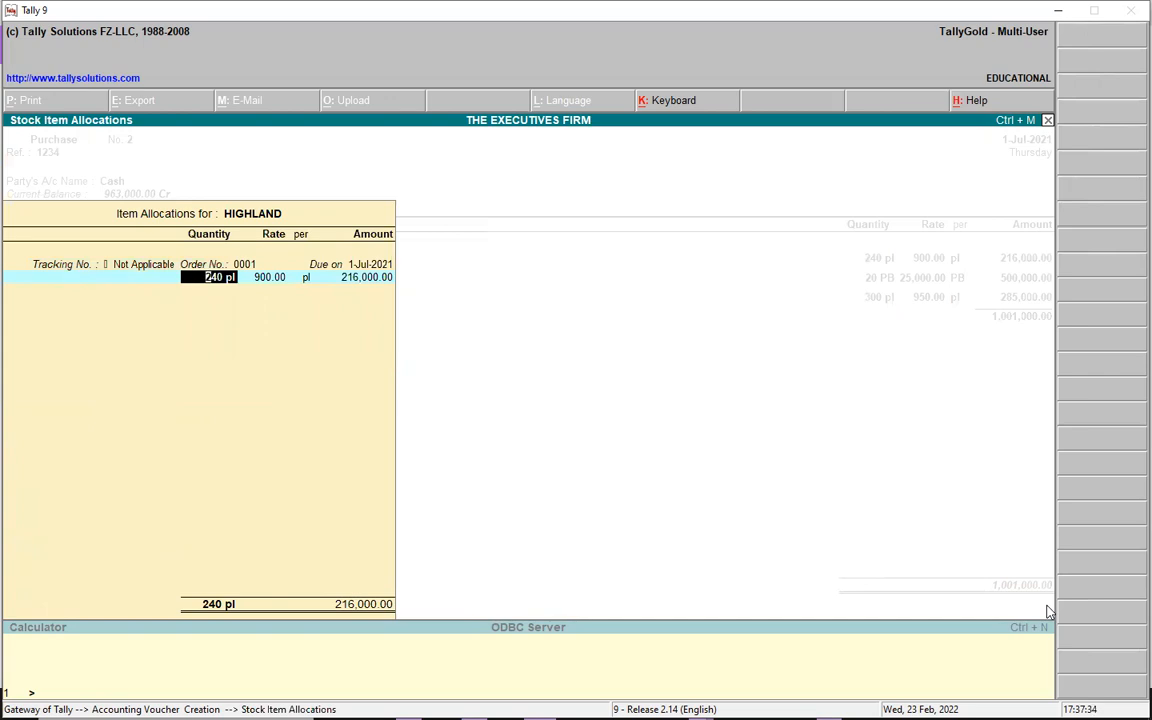
{"action": "key", "text": "ctrl+a"}
{"action": "key", "text": "Return"}
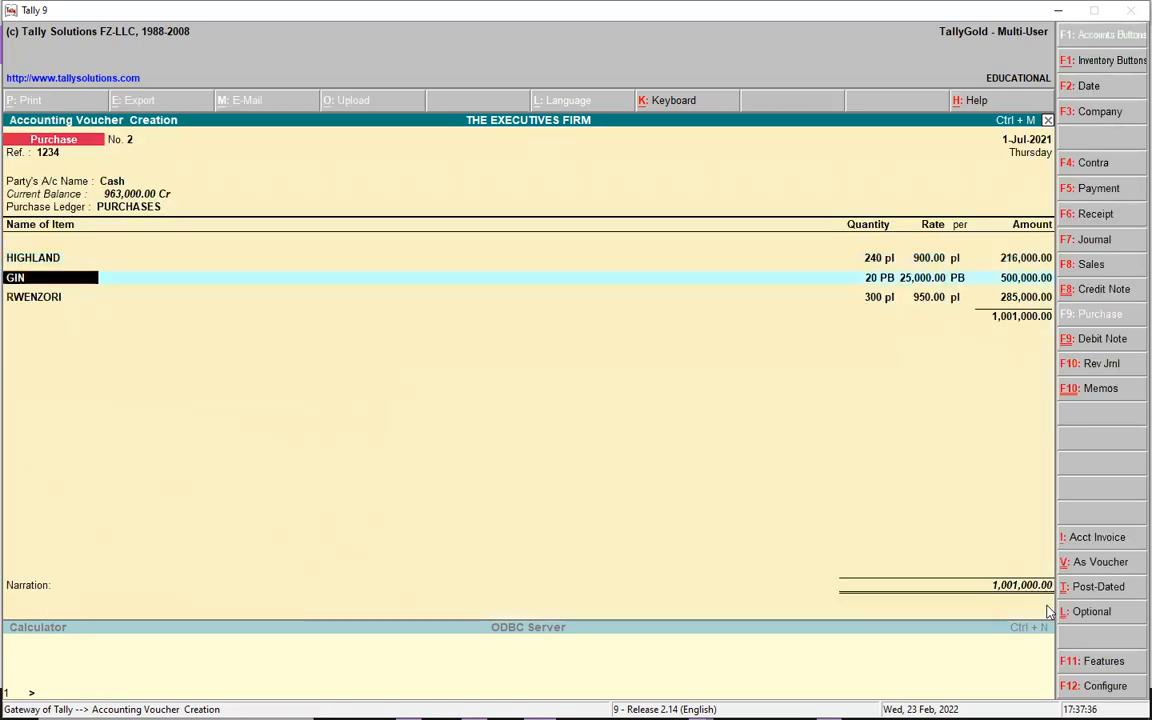
- Confirm GIN and RWENZORI allocations, totalling 1,001,000.00, then bring up Stock Item Creation
{"action": "key", "text": "Return"}
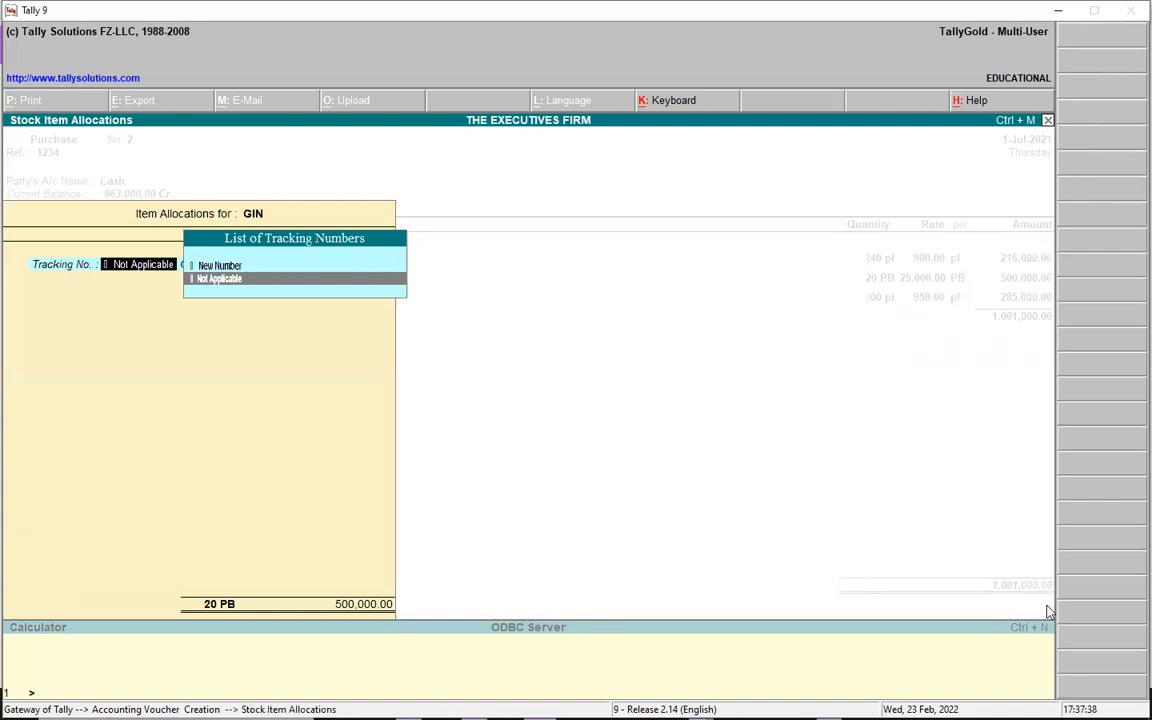
{"action": "key", "text": "Return"}
{"action": "key", "text": "Return"}
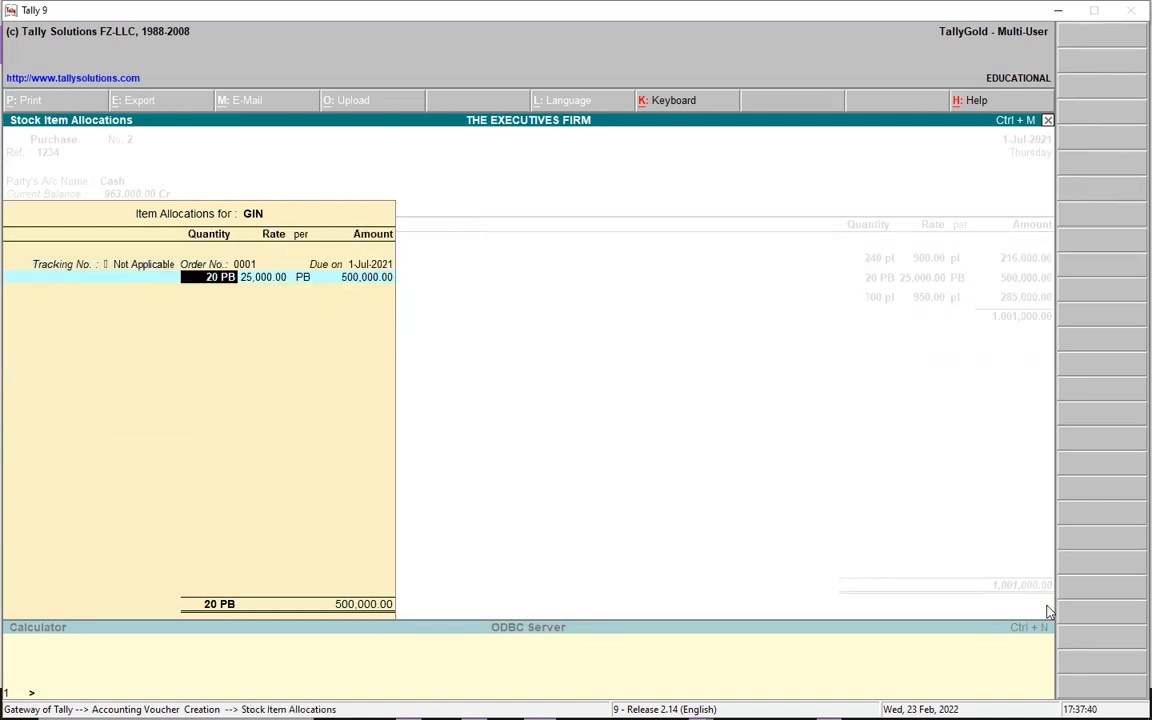
{"action": "key", "text": "ctrl+a"}
{"action": "key", "text": "Return"}
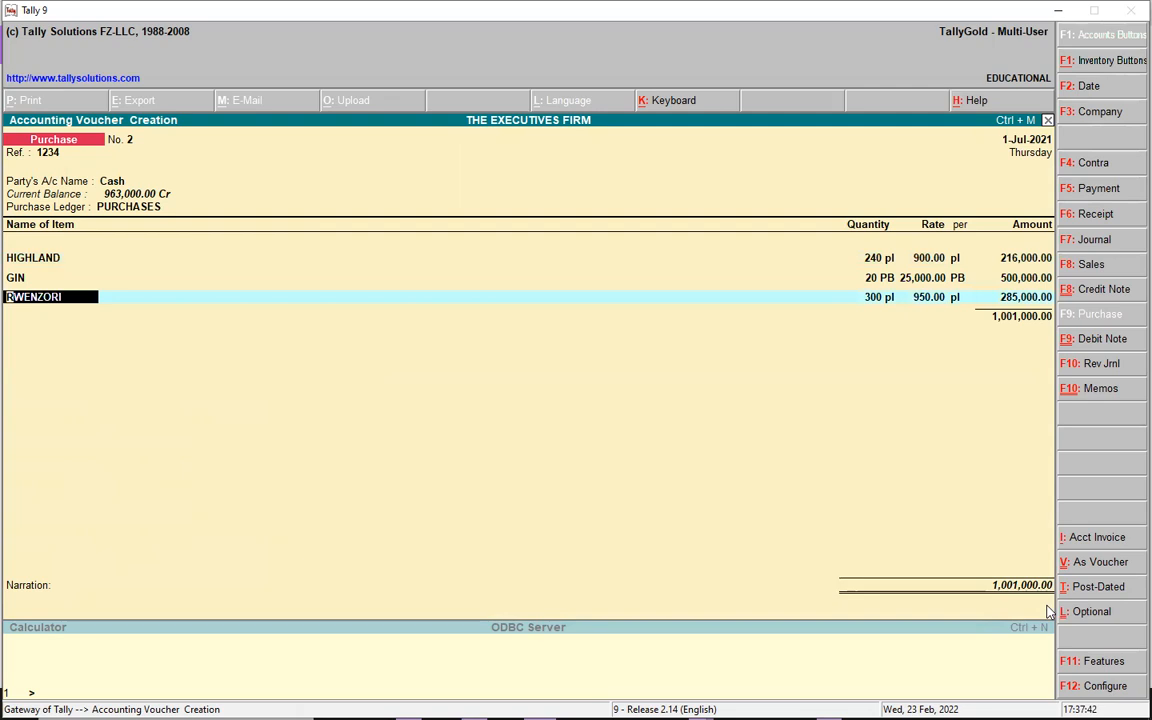
{"action": "key", "text": "Return"}
{"action": "key", "text": "Return"}
{"action": "key", "text": "Return"}
{"action": "key", "text": "Return"}
{"action": "key", "text": "Return"}
{"action": "key", "text": "Return"}
{"action": "key", "text": "Return"}
{"action": "key", "text": "Return"}
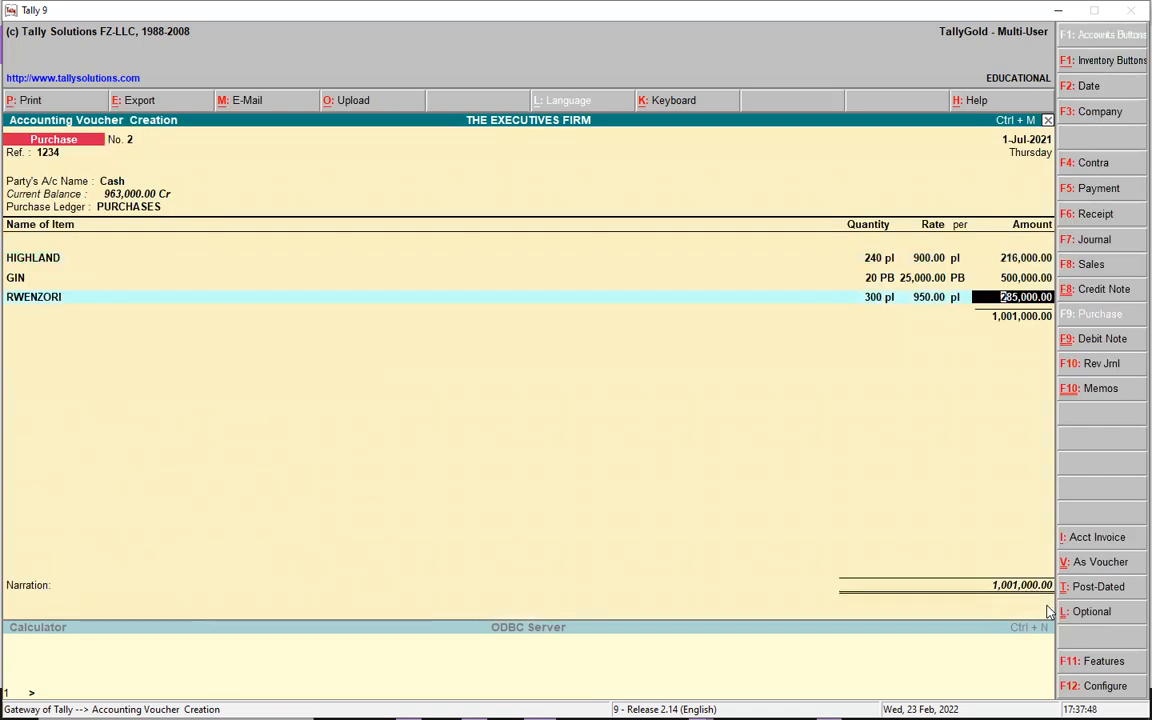
{"action": "key", "text": "Return"}
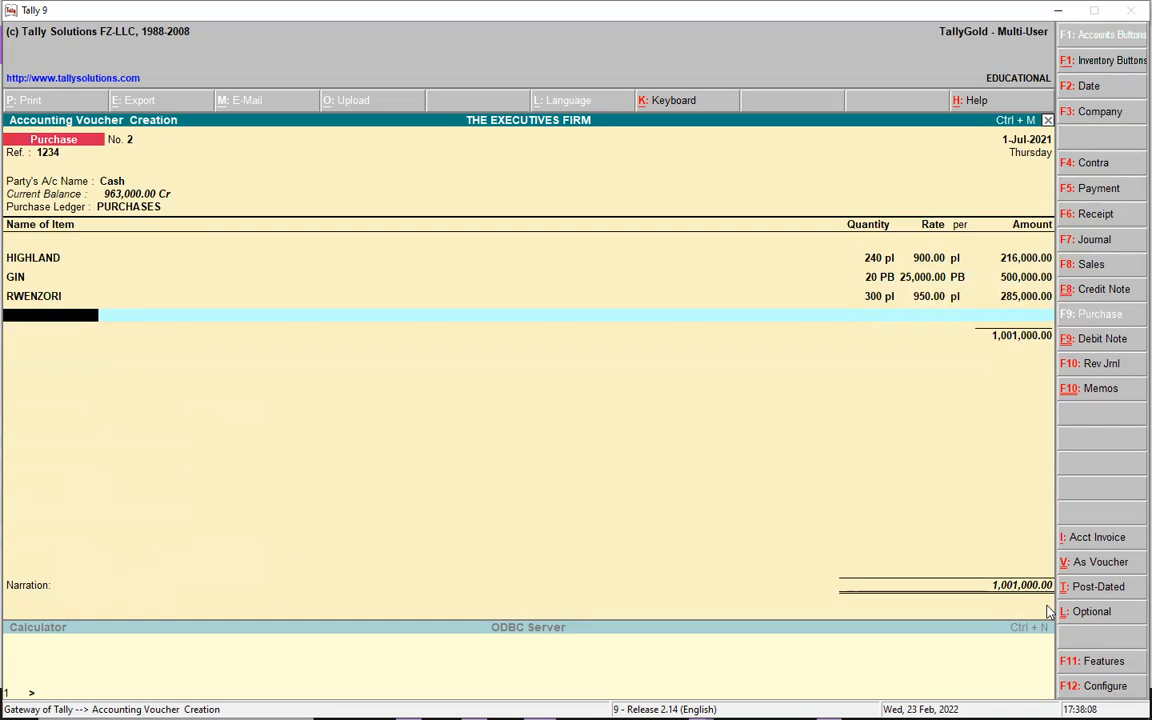
{"action": "key", "text": "alt+c"}
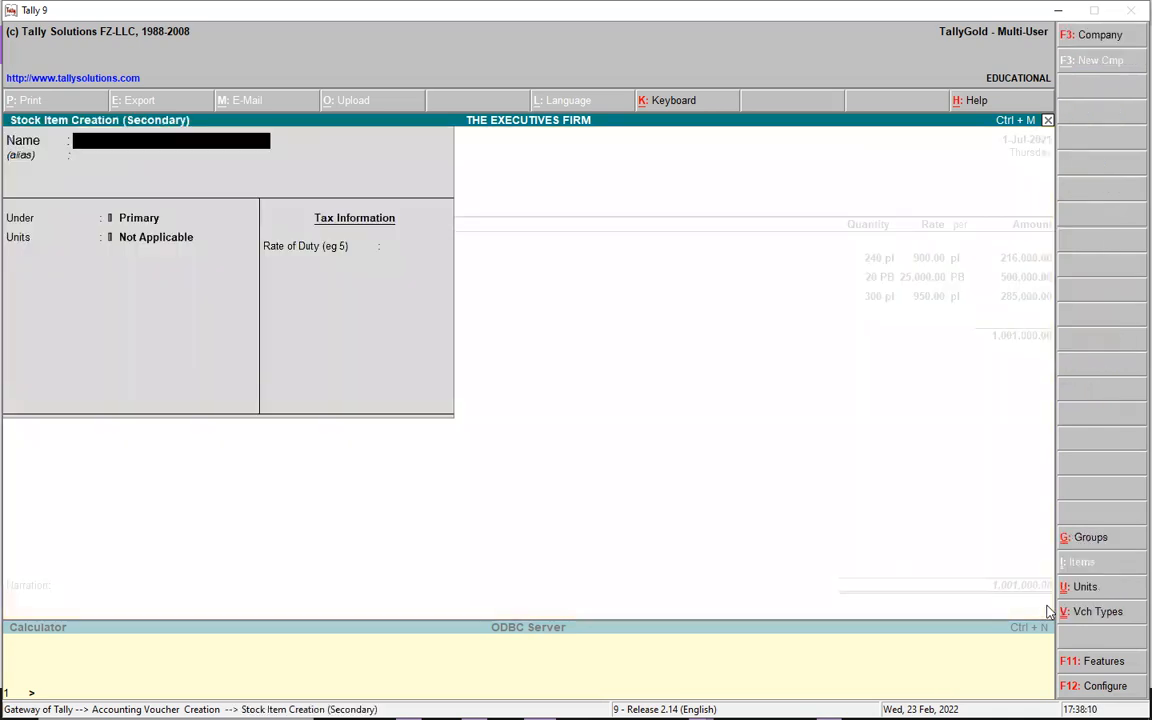
{"action": "type", "text": "PURCHASE "}
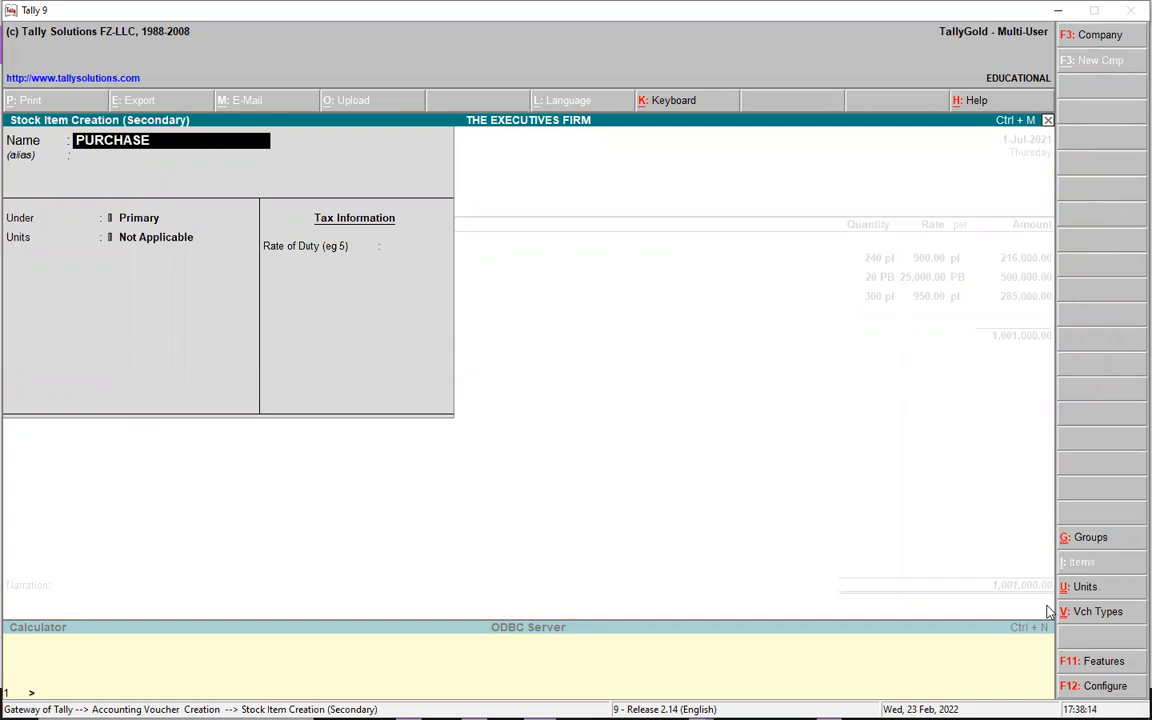
{"action": "type", "text": "VAYT"}
{"action": "key", "text": "BackSpace"}
{"action": "key", "text": "BackSpace"}
{"action": "type", "text": "T"}
{"action": "key", "text": "Return"}
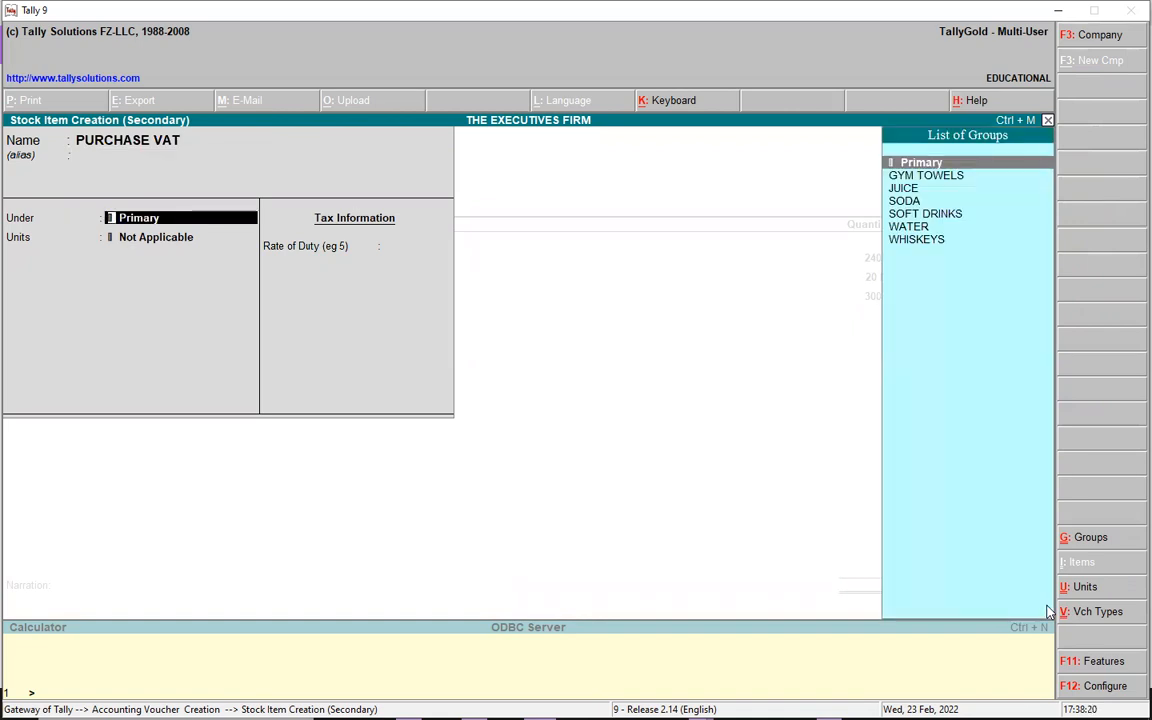
{"action": "key", "text": "Escape"}
{"action": "key", "text": "Escape"}
{"action": "key", "text": "Return"}
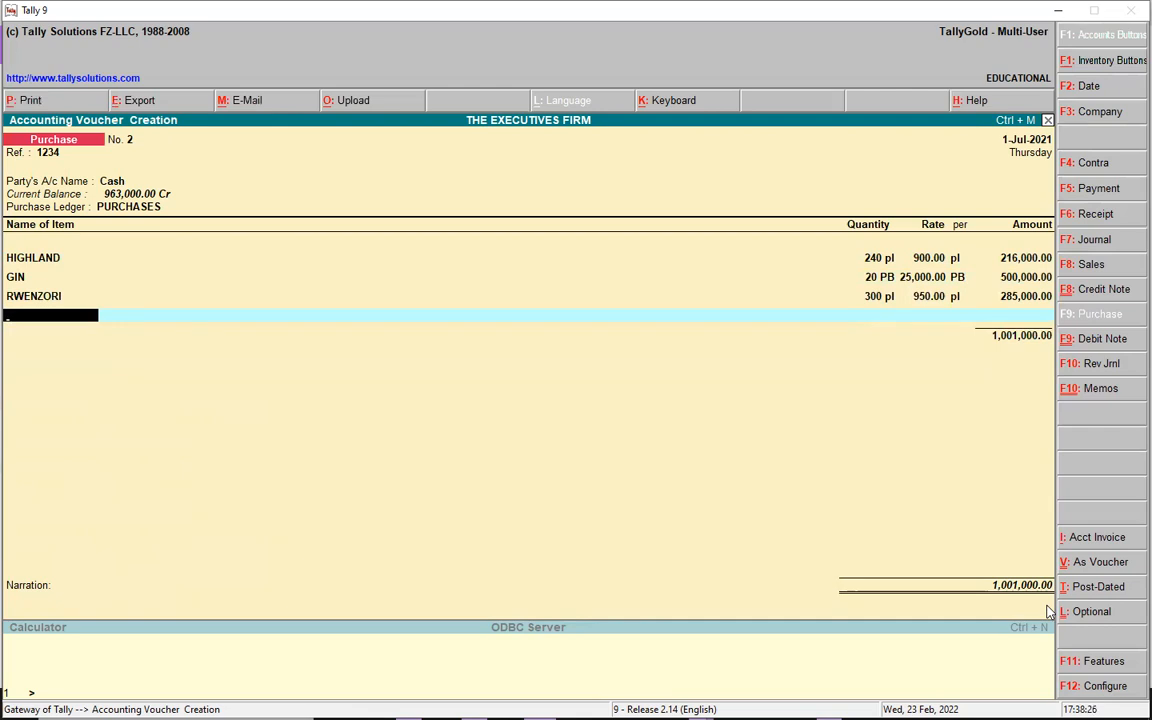
{"action": "key", "text": "Return"}
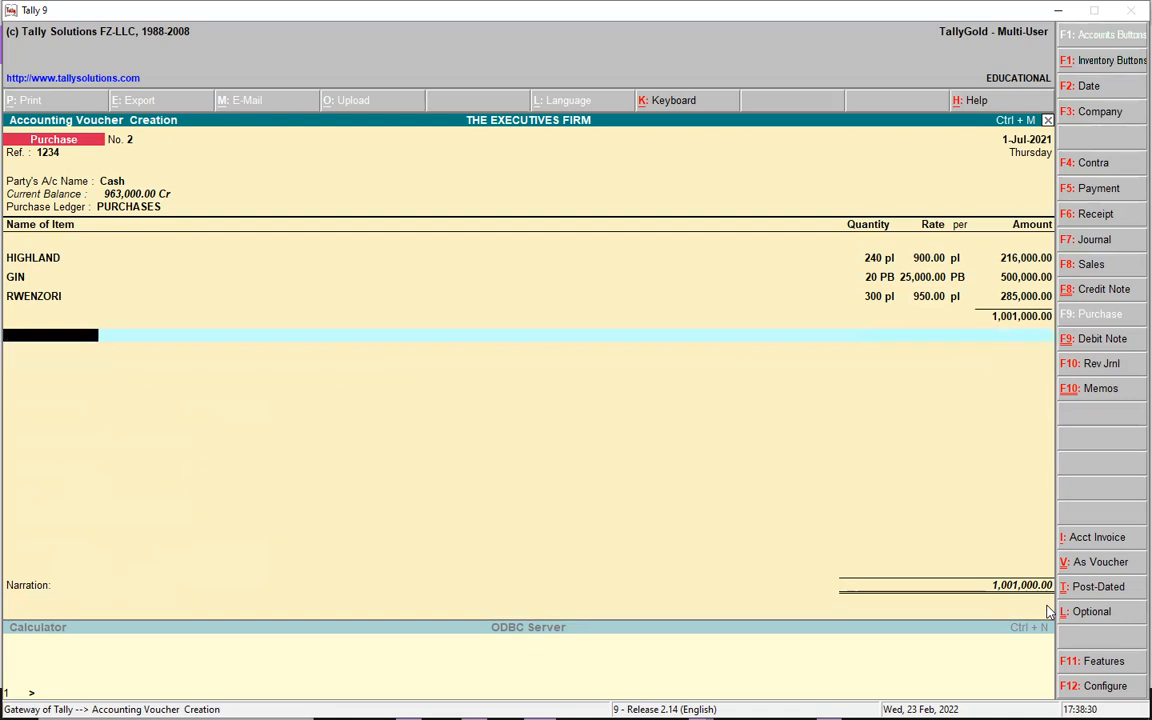
- Create a new ledger named VAT PURCHASE under the Duties & Taxes group
{"action": "key", "text": "alt+c"}
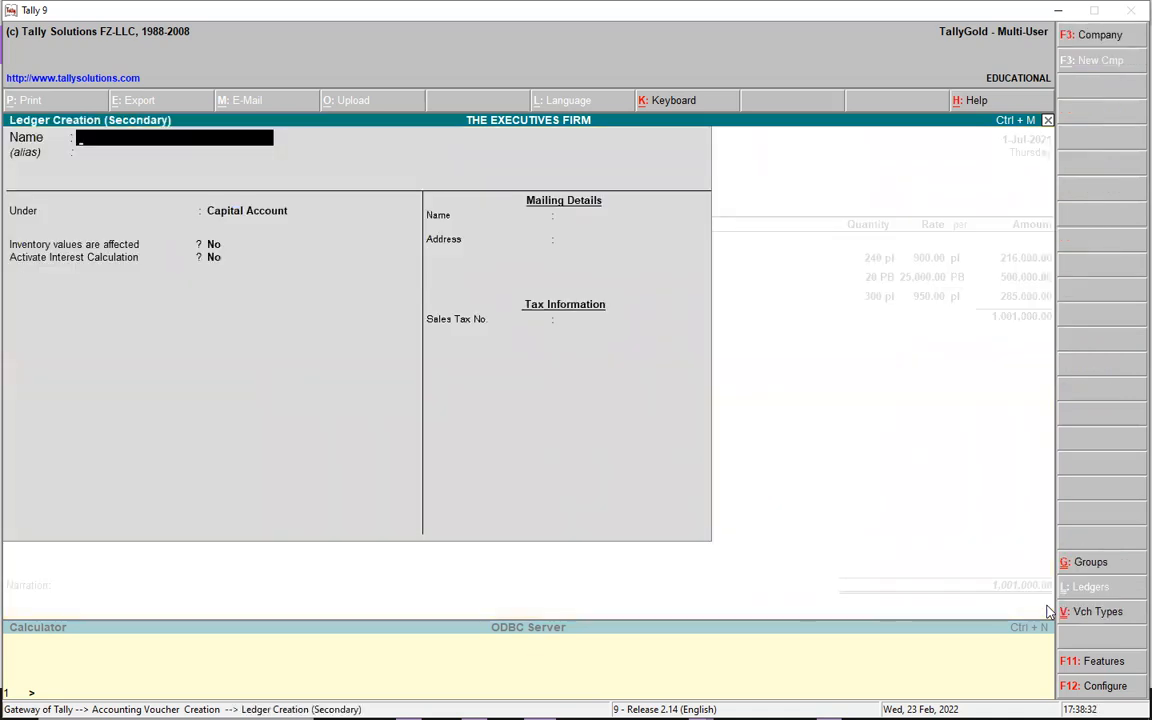
{"action": "type", "text": "VAT"}
{"action": "type", "text": " ["}
{"action": "type", "text": "PURCHA"}
{"action": "type", "text": "SE"}
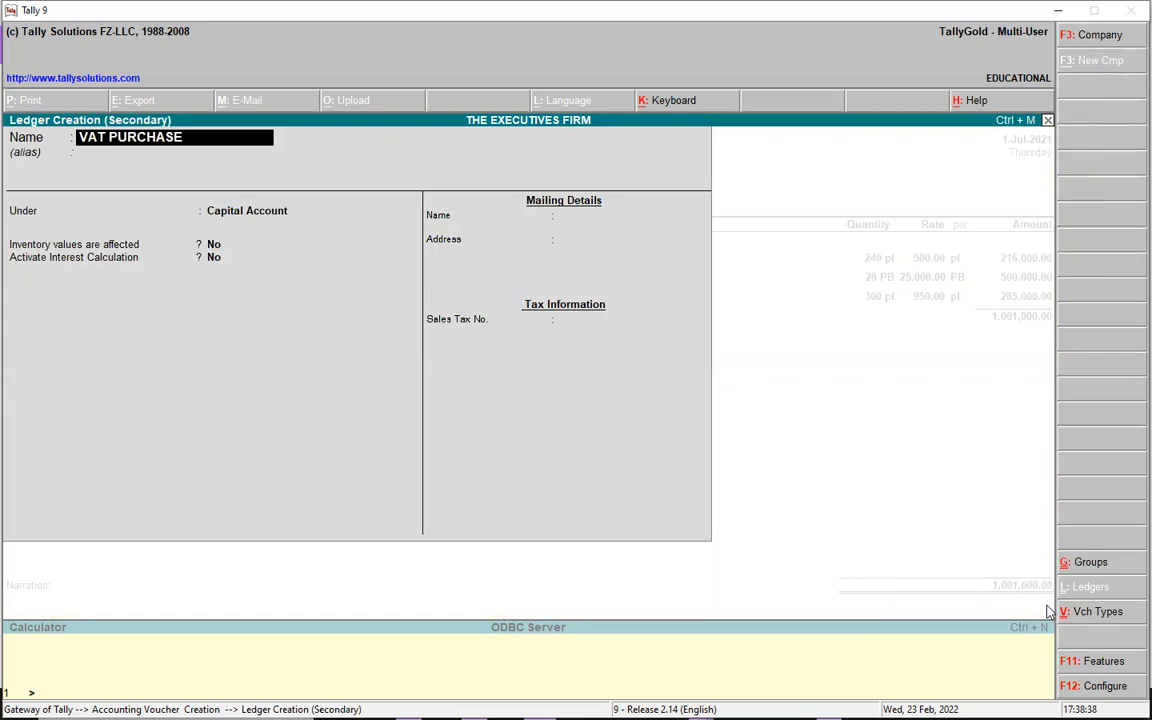
{"action": "key", "text": "Return"}
{"action": "key", "text": "Return"}
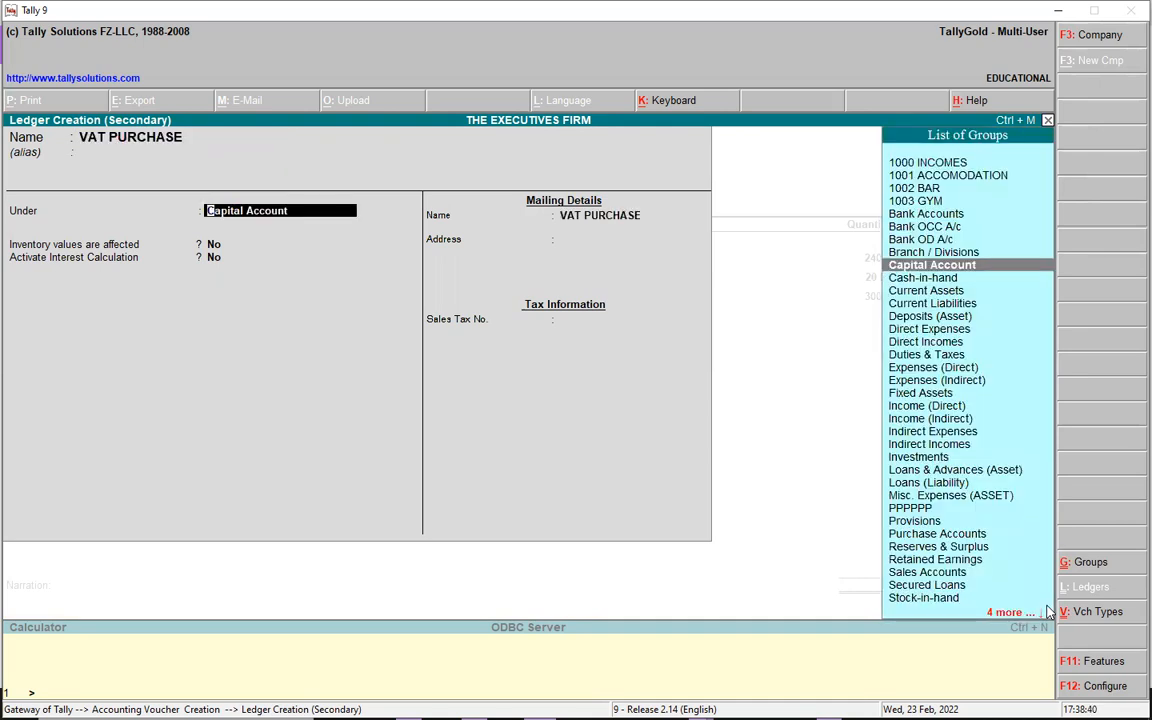
{"action": "type", "text": "DU"}
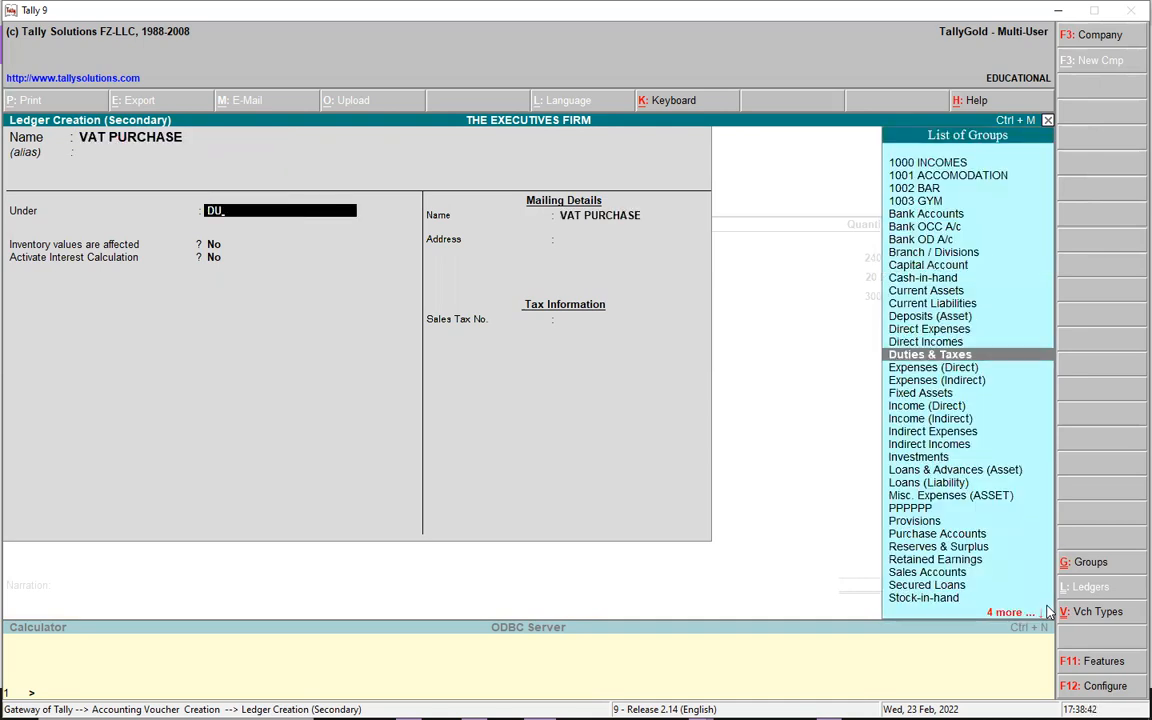
{"action": "key", "text": "Return"}
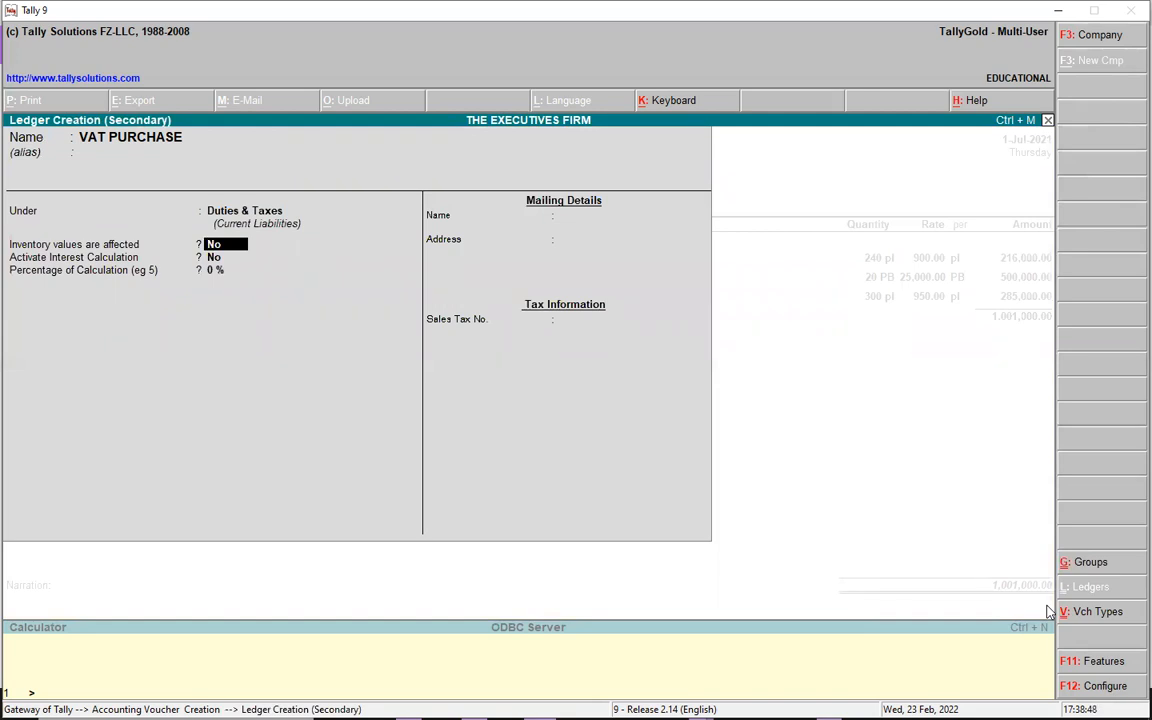
- Set VAT PURCHASE to 18% on total sales, leaving inventory and interest off, and accept it
{"action": "key", "text": "Return"}
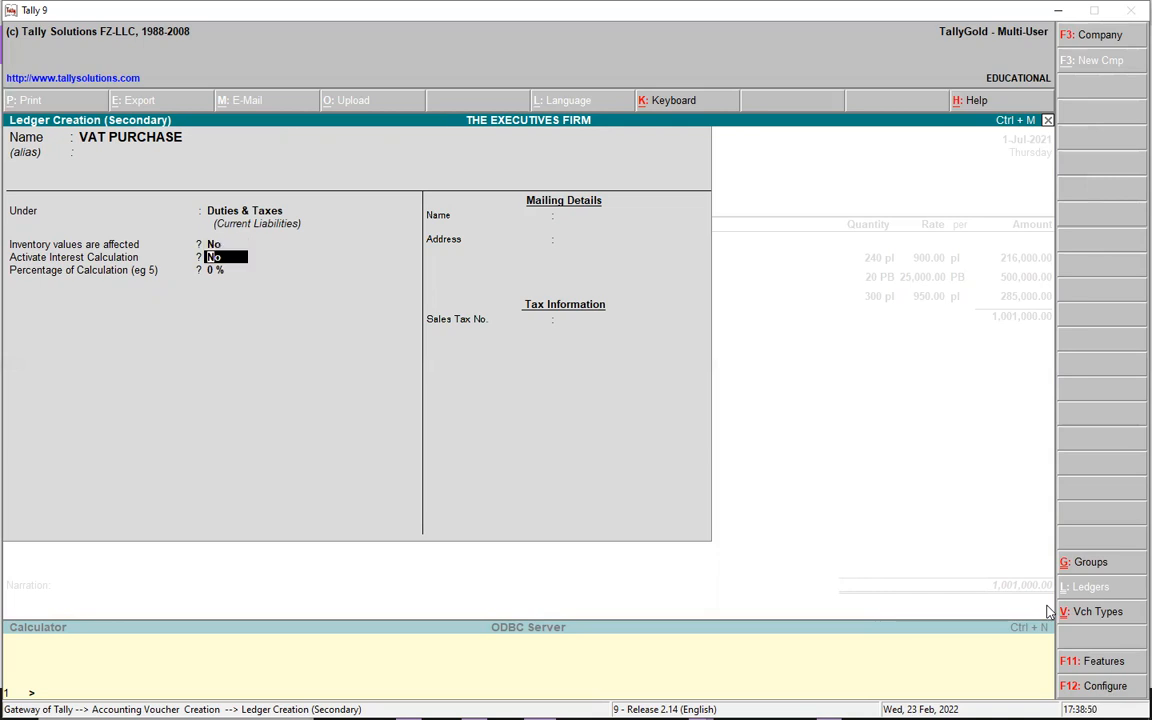
{"action": "key", "text": "Return"}
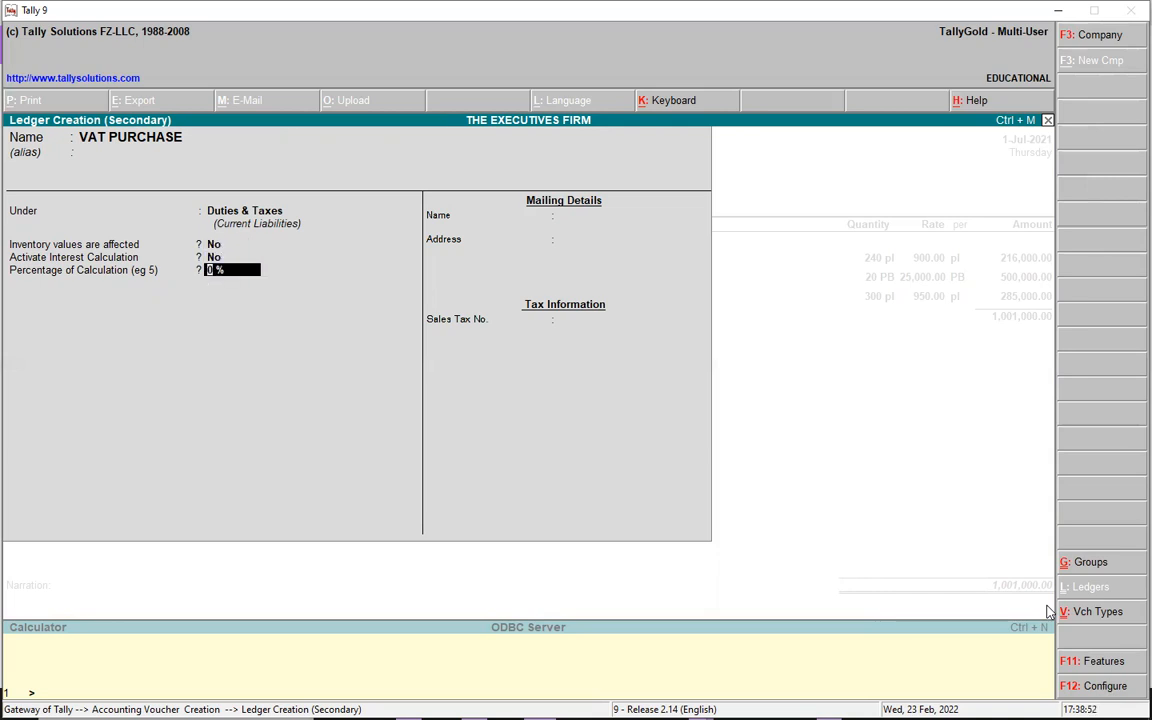
{"action": "type", "text": "18"}
{"action": "key", "text": "Return"}
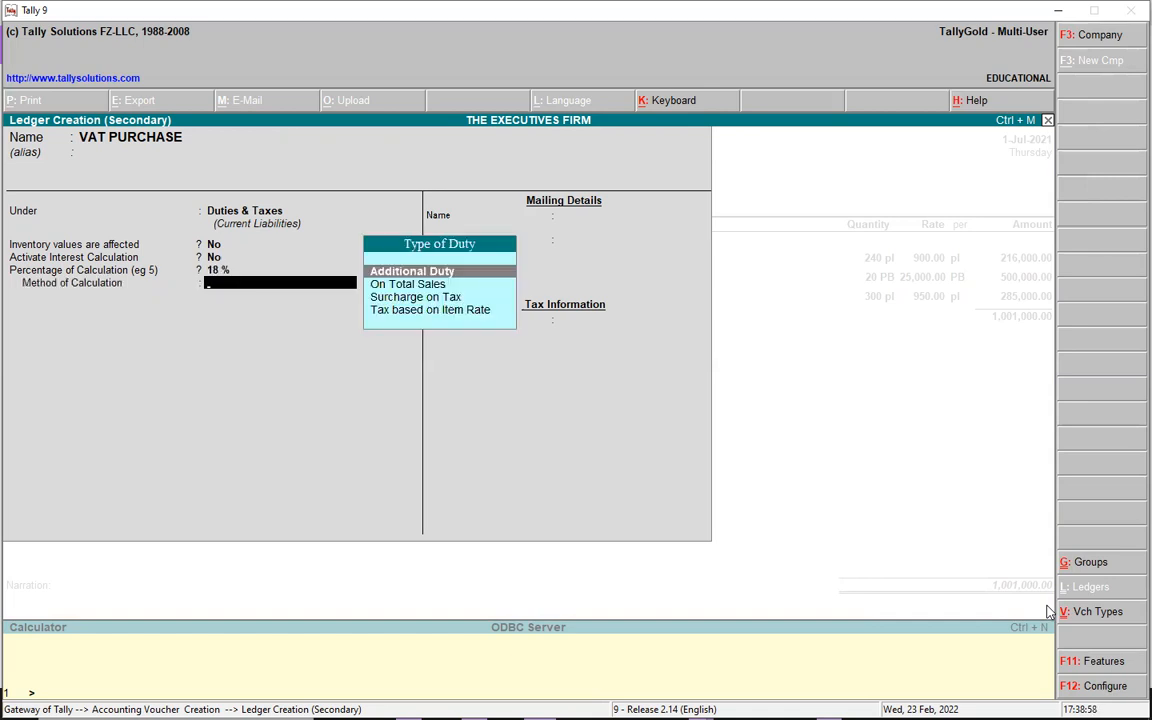
{"action": "key", "text": "Down"}
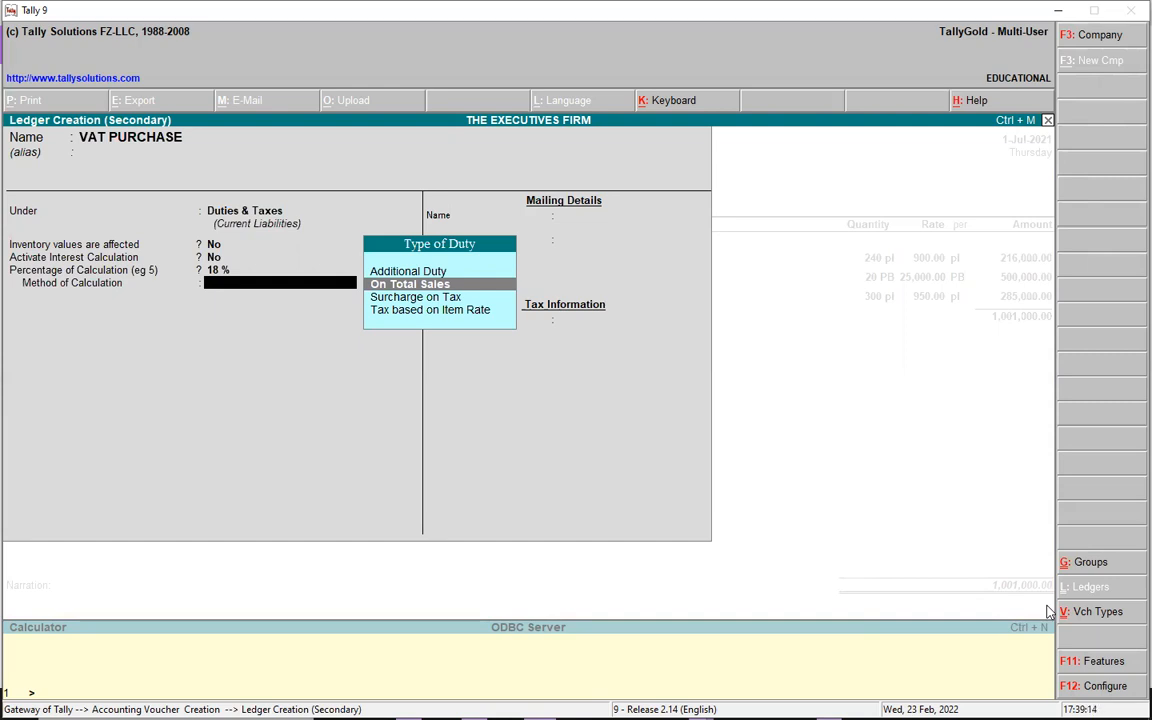
{"action": "key", "text": "Return"}
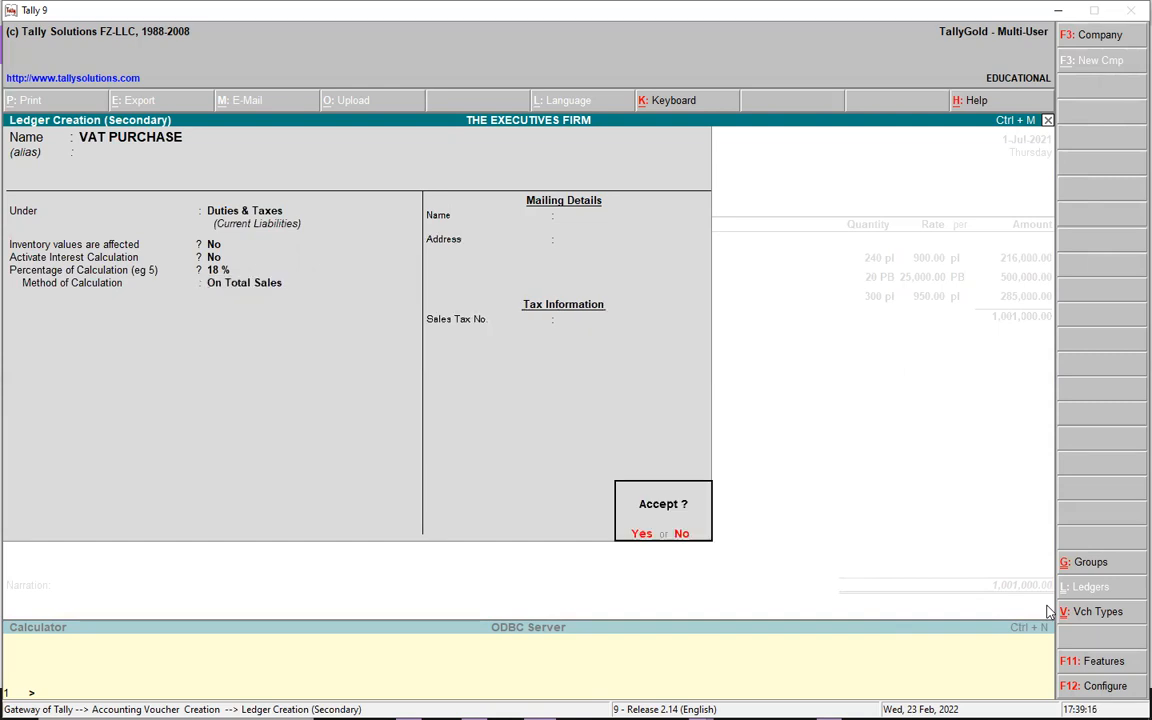
{"action": "key", "text": "Return"}
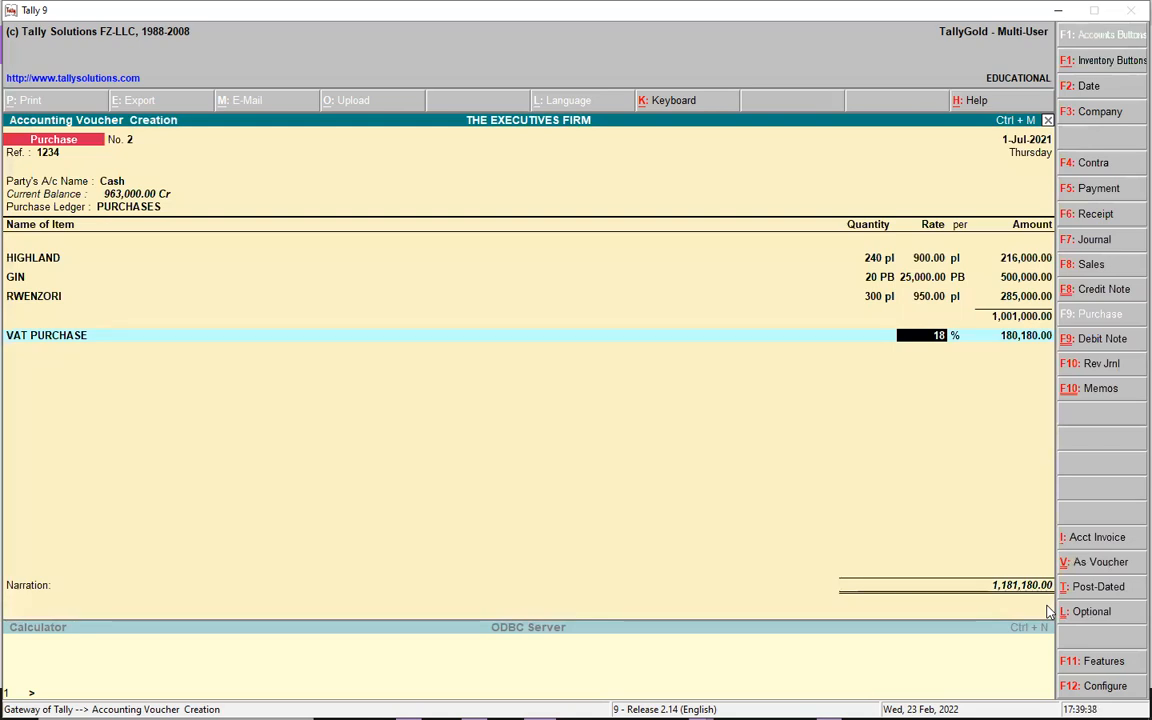
- Save purchase voucher No. 2 totalling 1,181,180.00 and exit the blank voucher No. 3
{"action": "key", "text": "Return"}
{"action": "key", "text": "Return"}
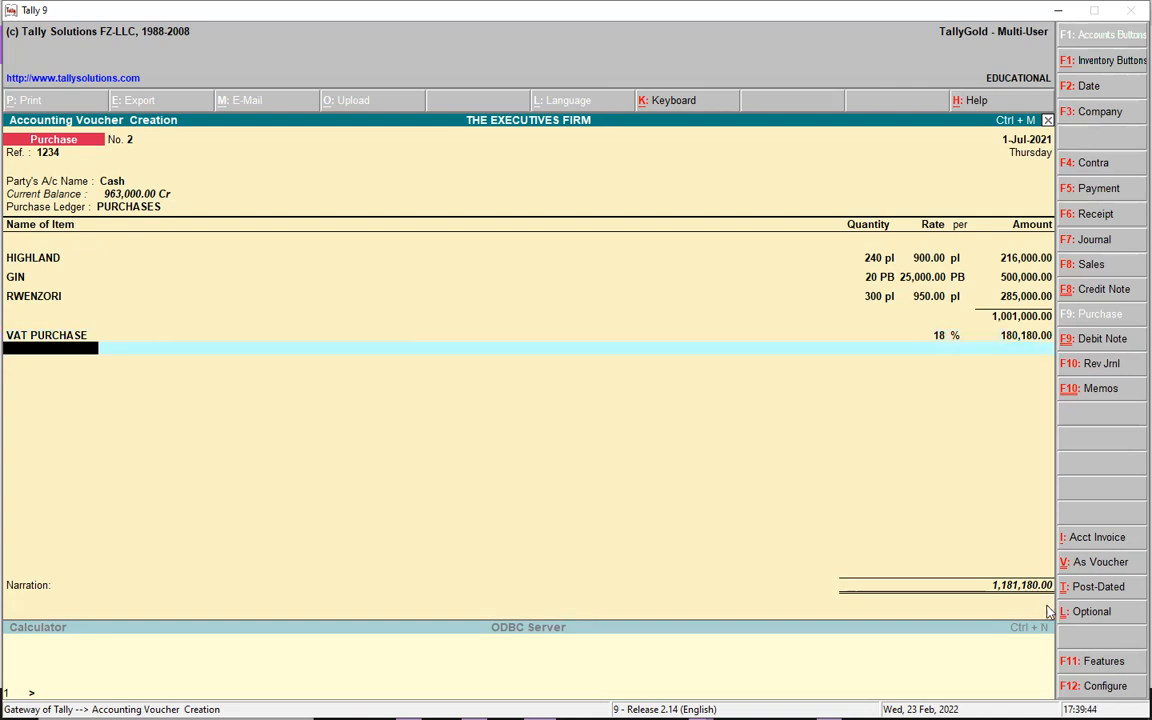
{"action": "key", "text": "ctrl+a"}
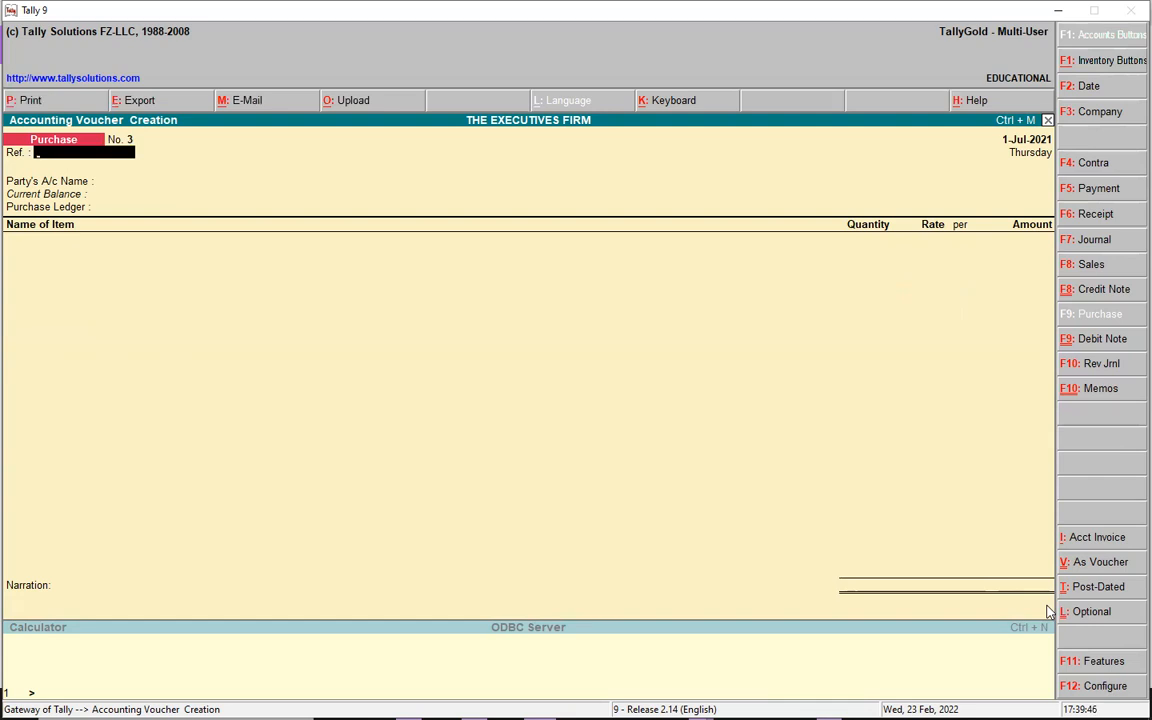
{"action": "key", "text": "Escape"}
{"action": "key", "text": "Return"}
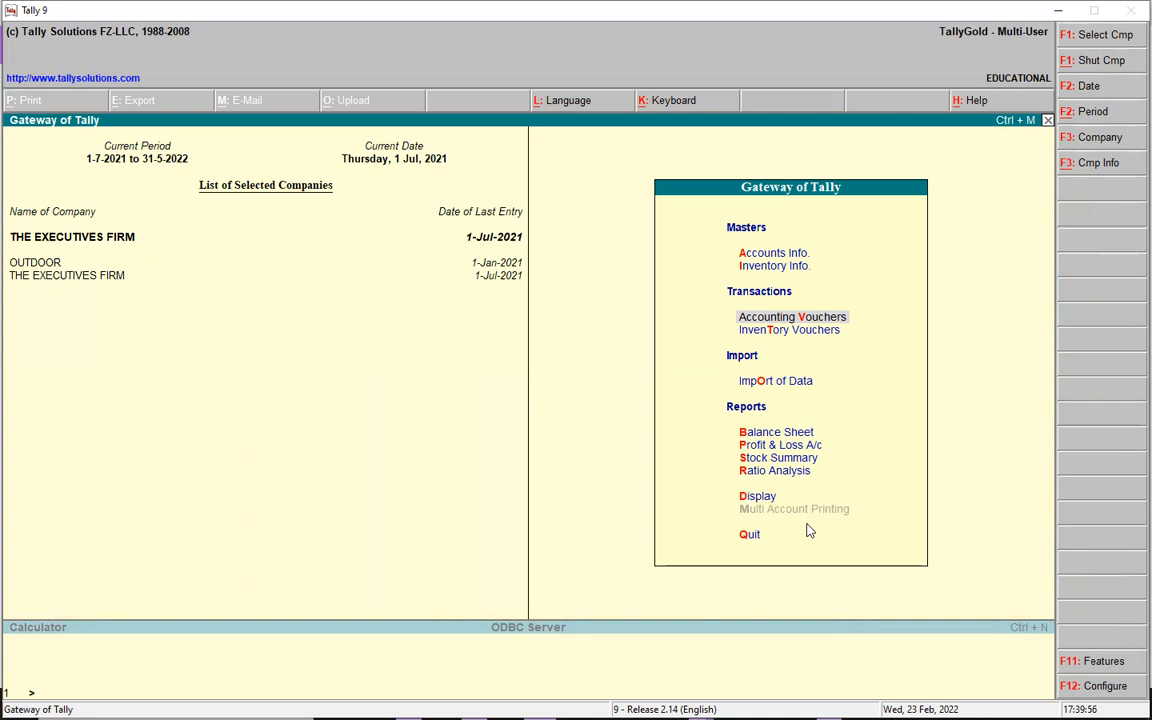
- Open the Balance Sheet and inspect the Current Assets and closing stock breakdowns
{"action": "key", "text": "b"}
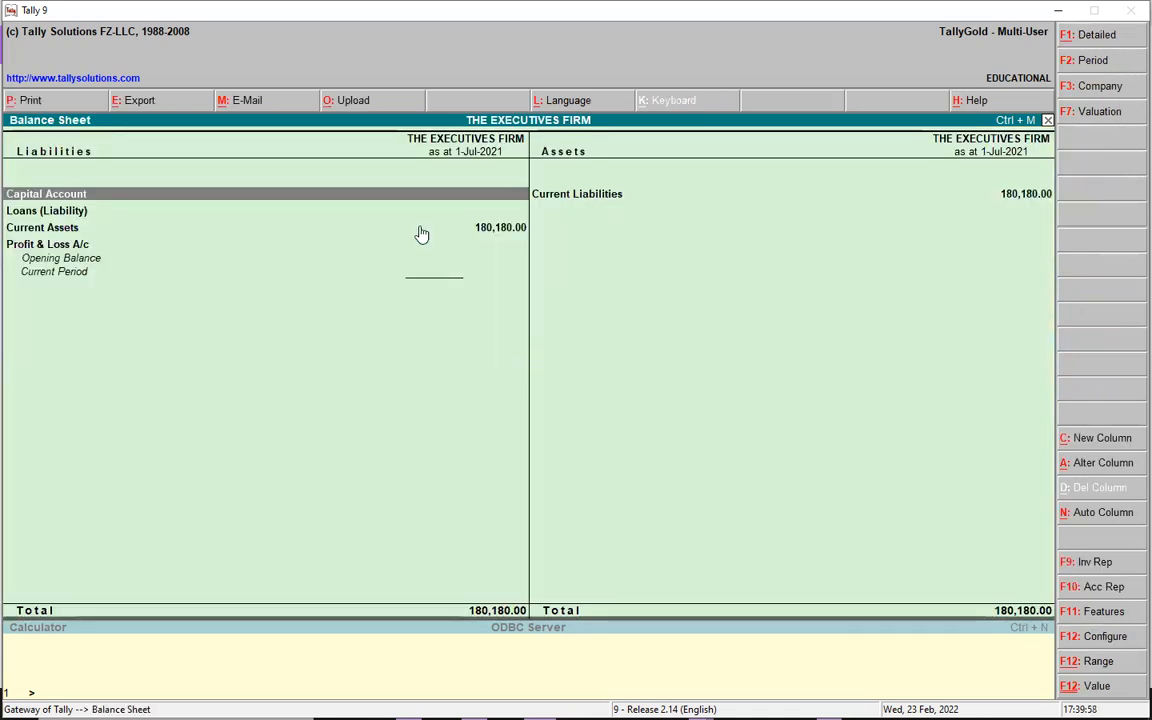
{"action": "left_click", "coordinate": [73, 230]}
{"action": "left_click", "coordinate": [73, 230]}
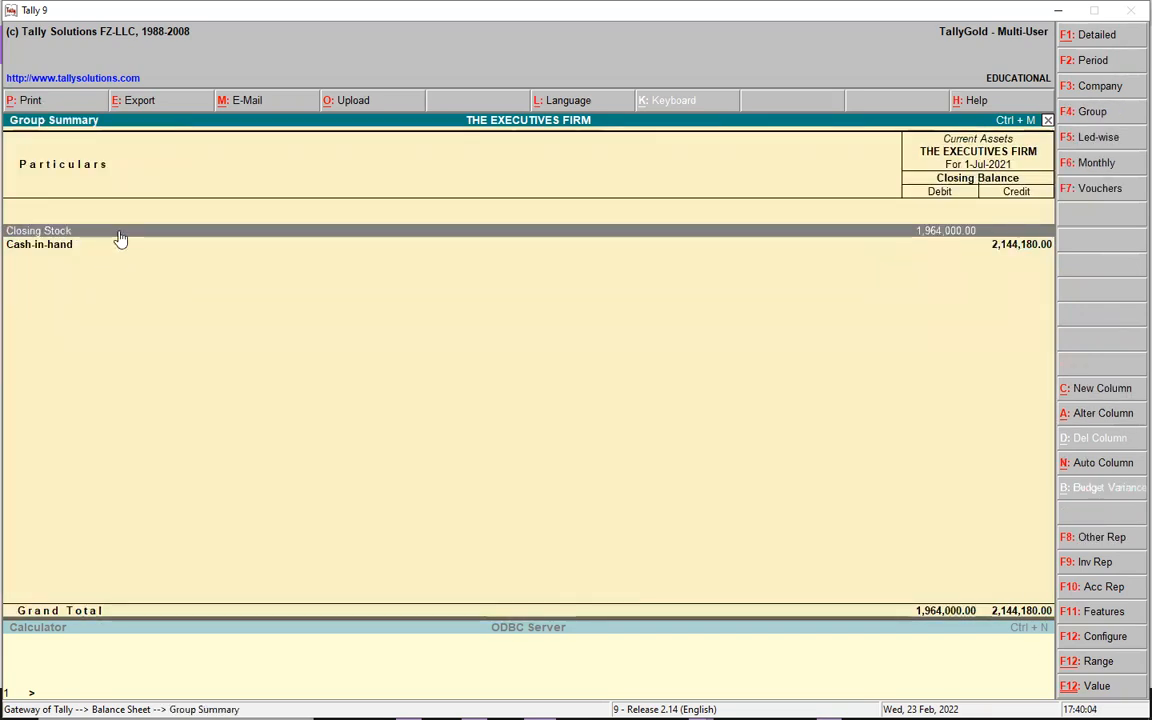
{"action": "left_click", "coordinate": [118, 234]}
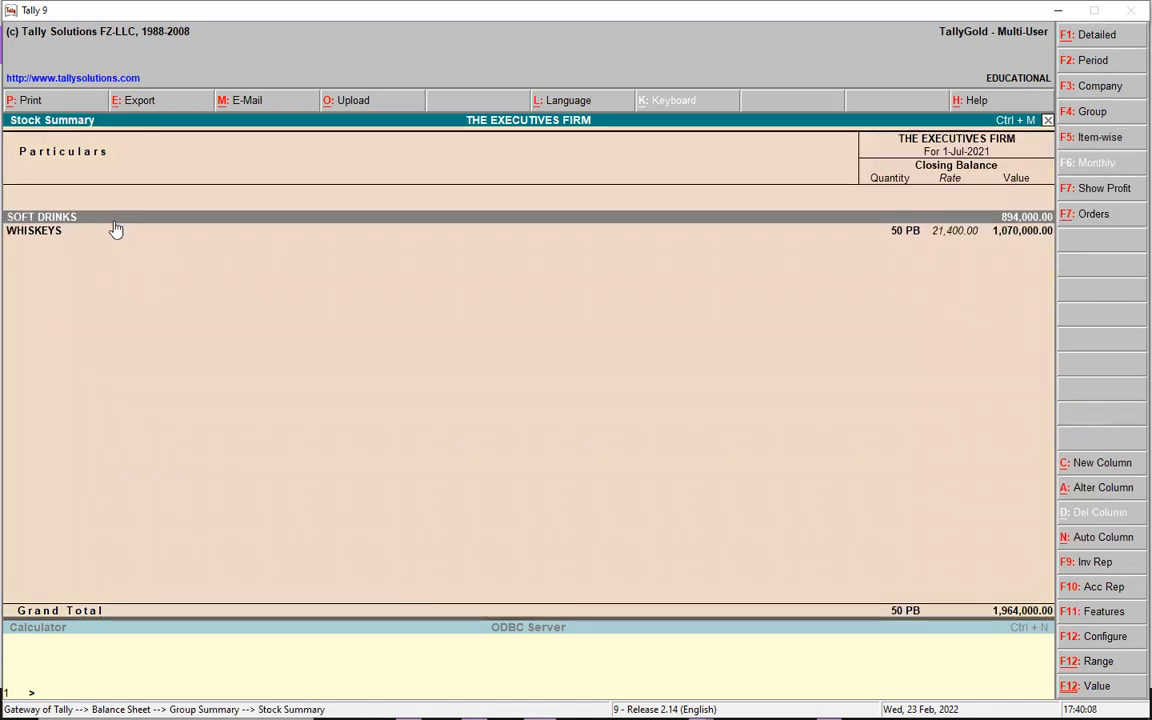
{"action": "key", "text": "Escape"}
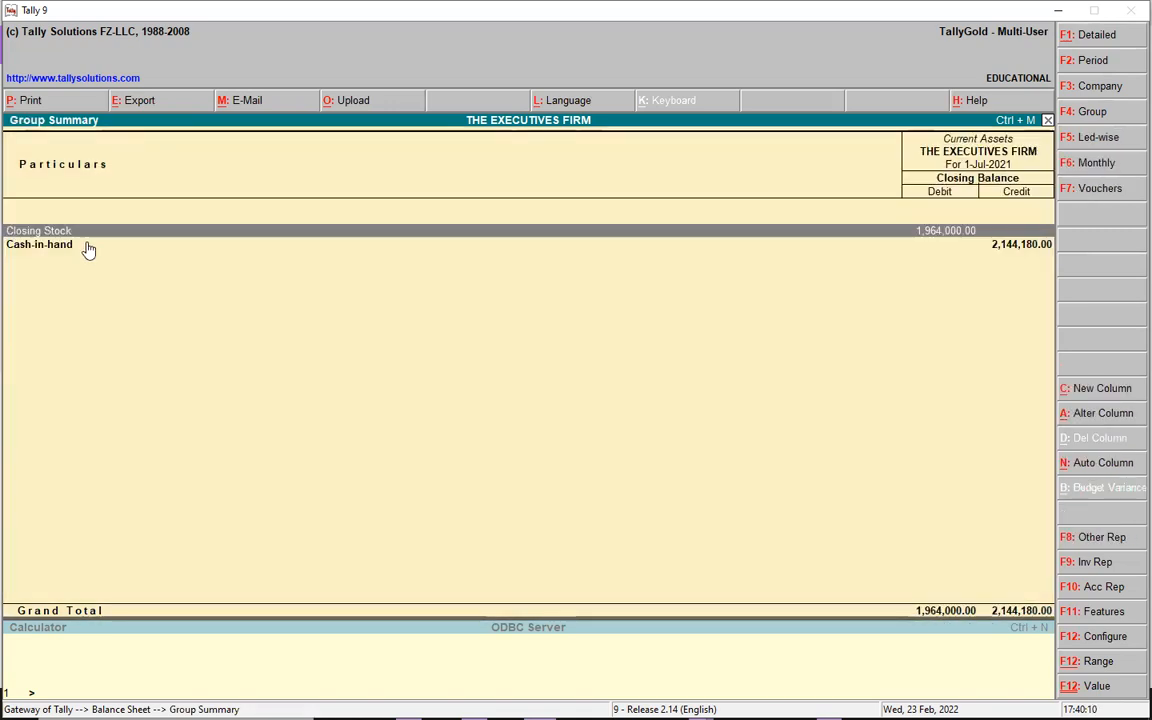
- Review the Cash ledger's July vouchers, showing purchases of 963,000.00 and 1,181,180.00
{"action": "left_click", "coordinate": [70, 249]}
{"action": "left_click", "coordinate": [70, 250]}
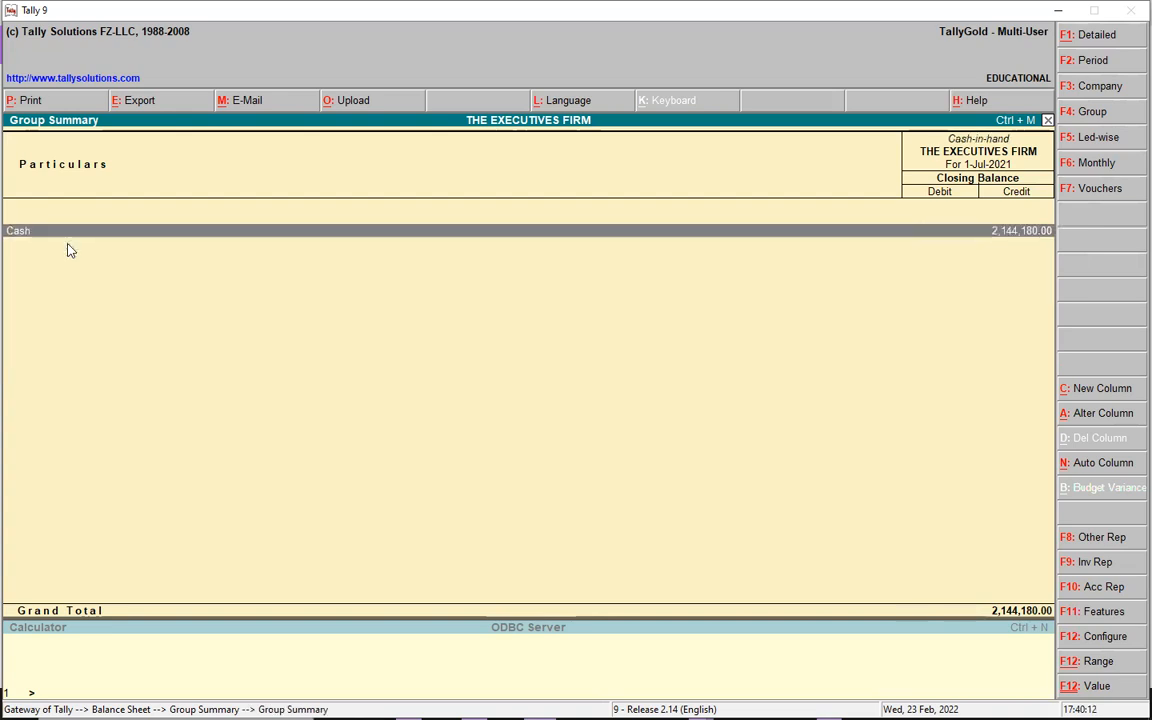
{"action": "left_click", "coordinate": [68, 234]}
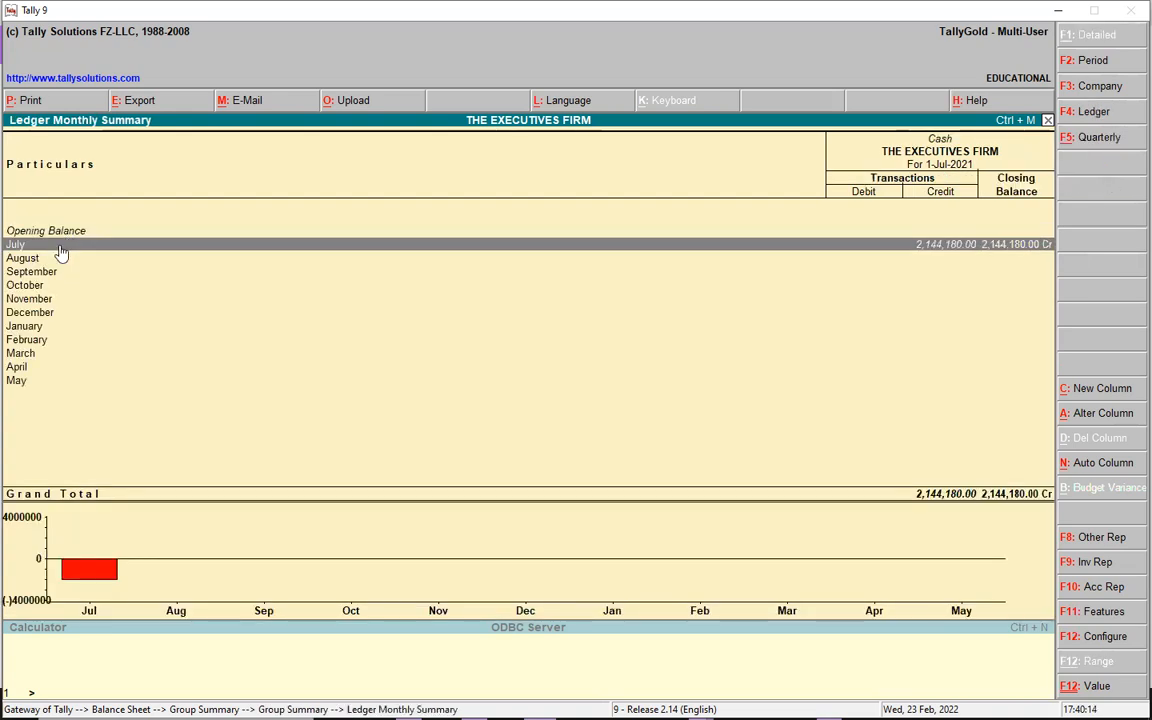
{"action": "left_click", "coordinate": [58, 246]}
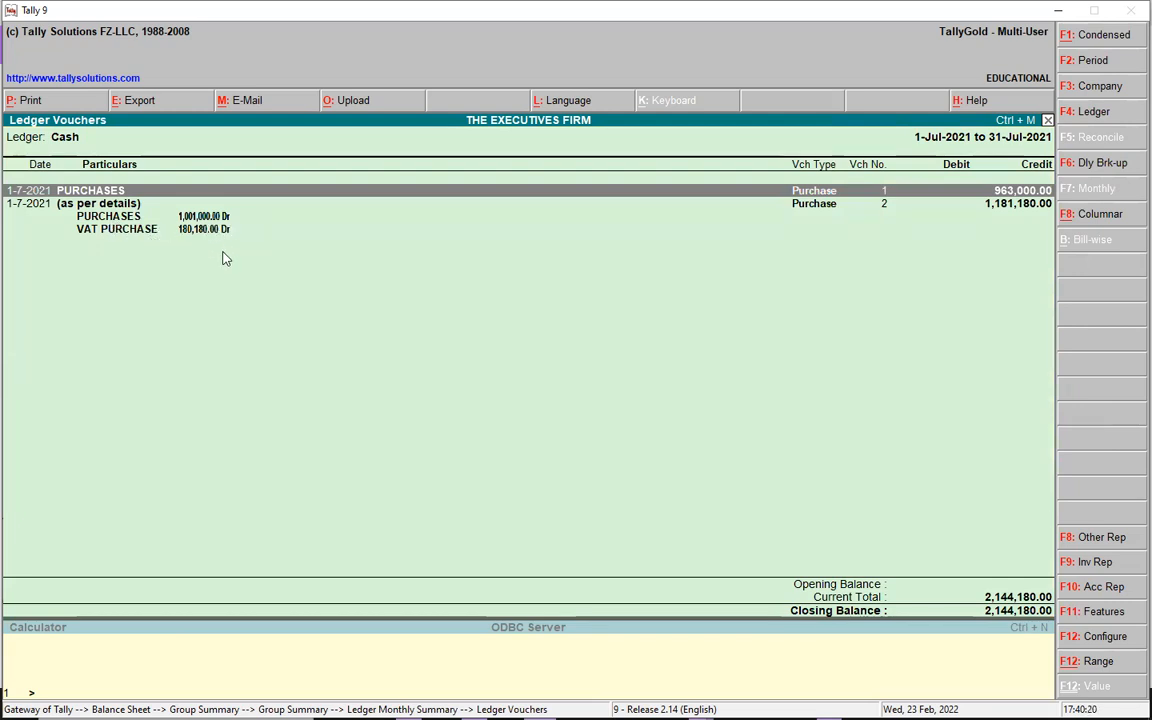
{"action": "left_click", "coordinate": [208, 218]}
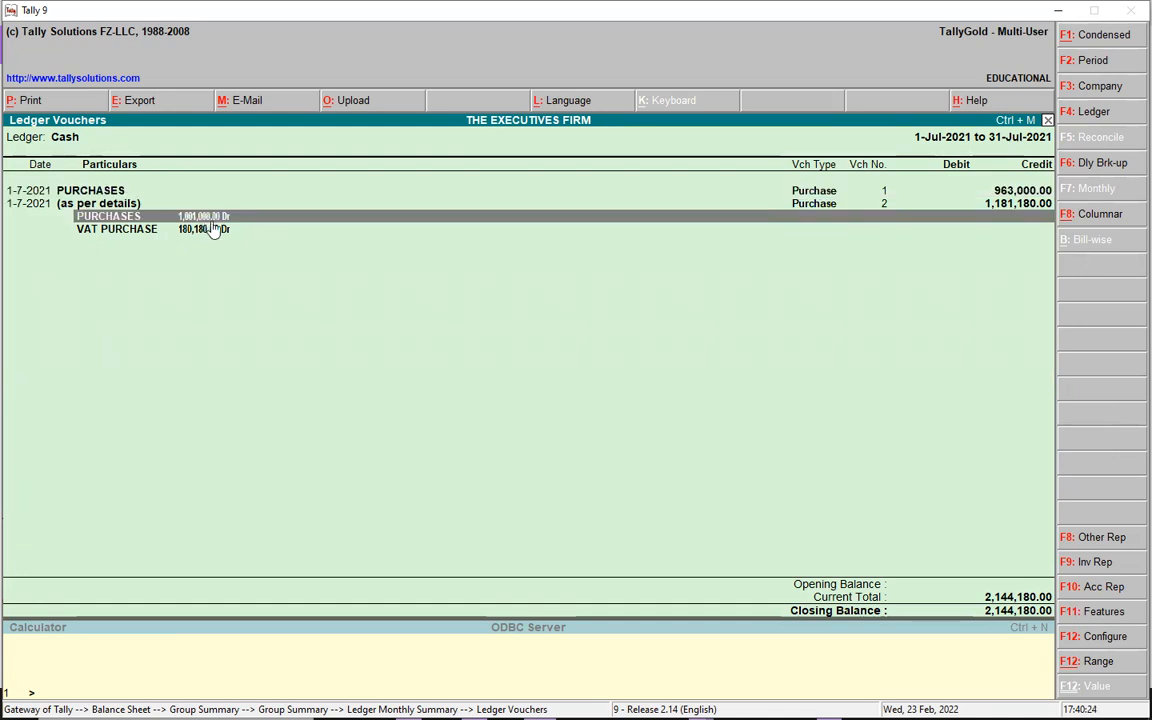
{"action": "key", "text": "Escape"}
{"action": "key", "text": "Escape"}
{"action": "key", "text": "Escape"}
{"action": "key", "text": "Escape"}
{"action": "key", "text": "Escape"}
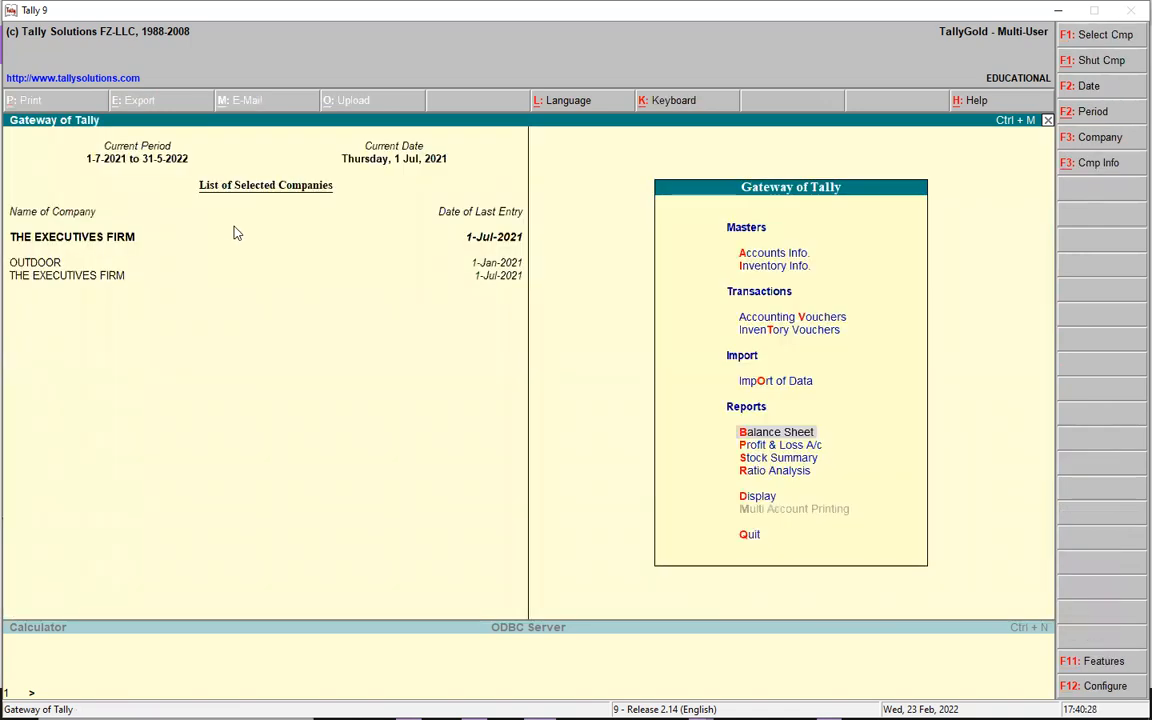
{"action": "key", "text": "p"}
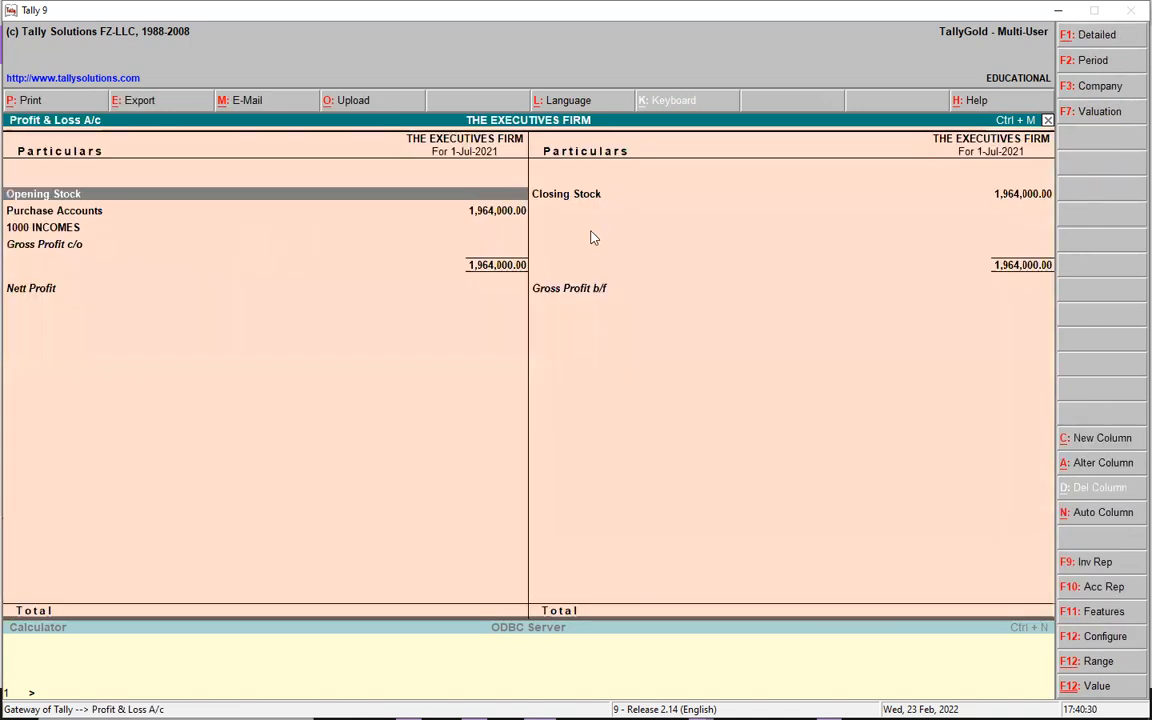
{"action": "left_click", "coordinate": [70, 212]}
{"action": "left_click", "coordinate": [70, 213]}
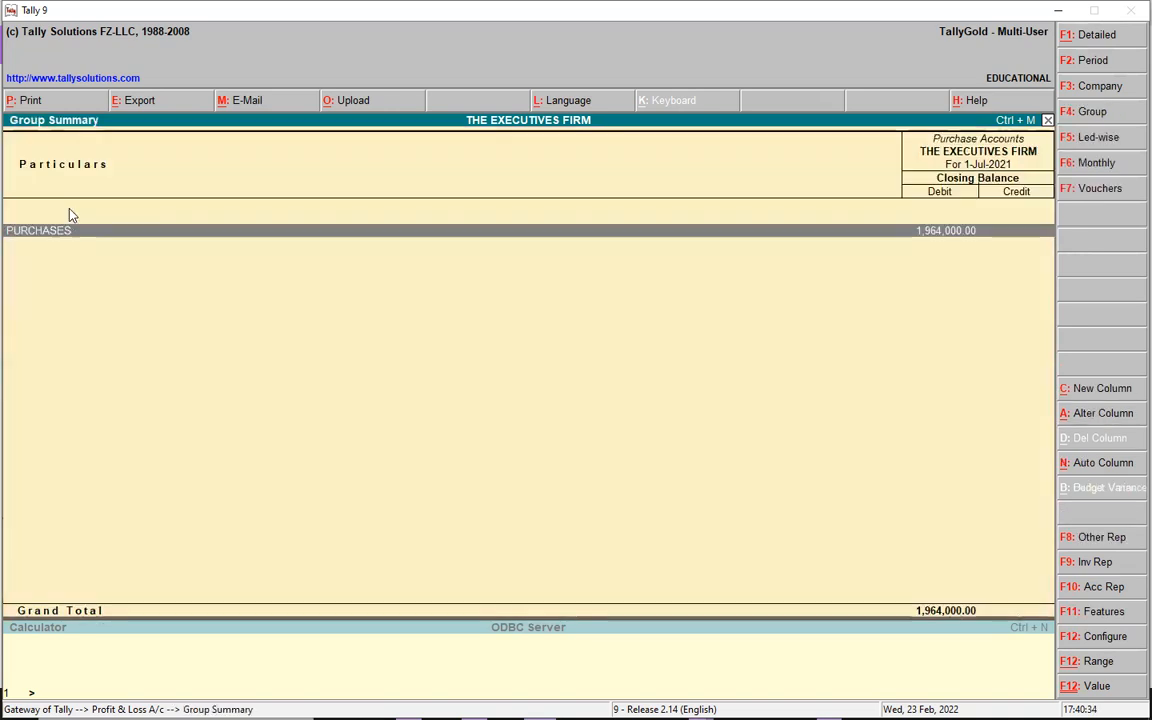
{"action": "left_click", "coordinate": [66, 238]}
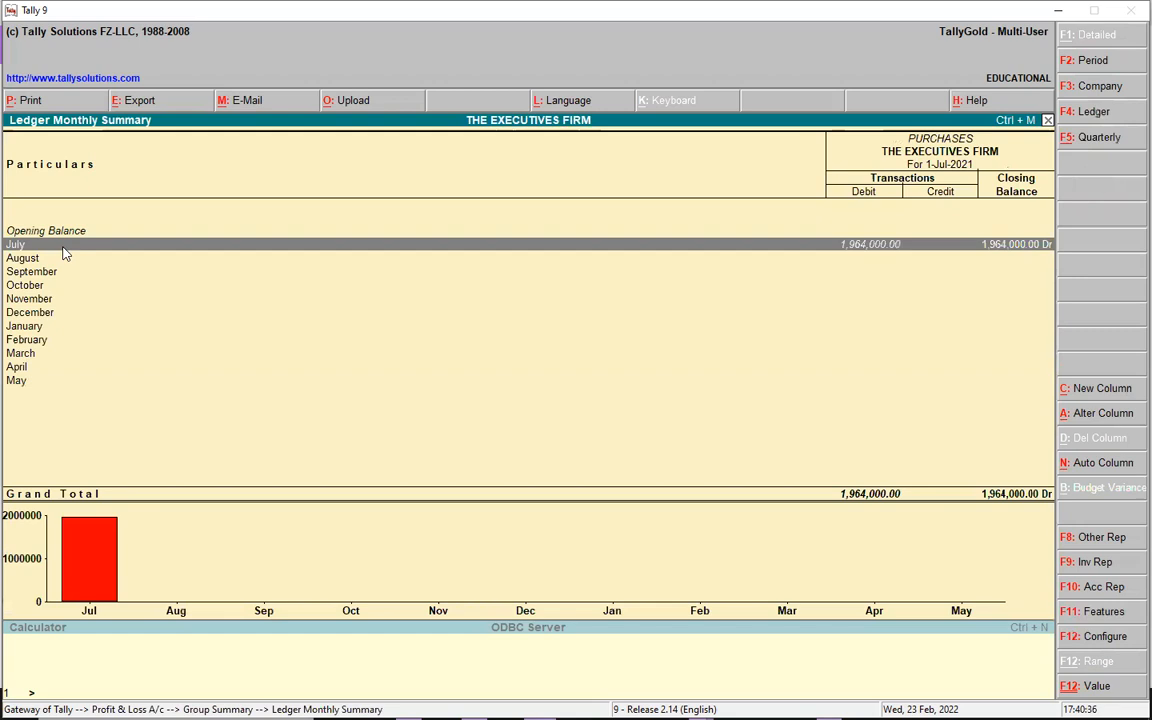
{"action": "left_click", "coordinate": [66, 243]}
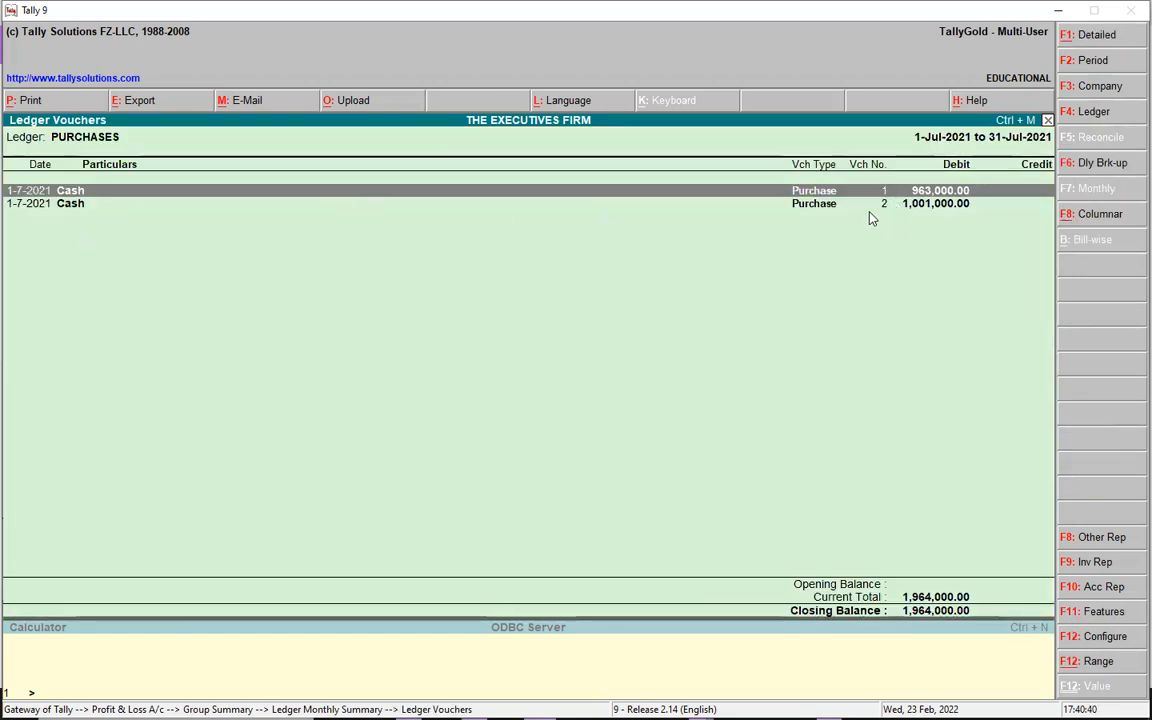
{"action": "left_click", "coordinate": [827, 207]}
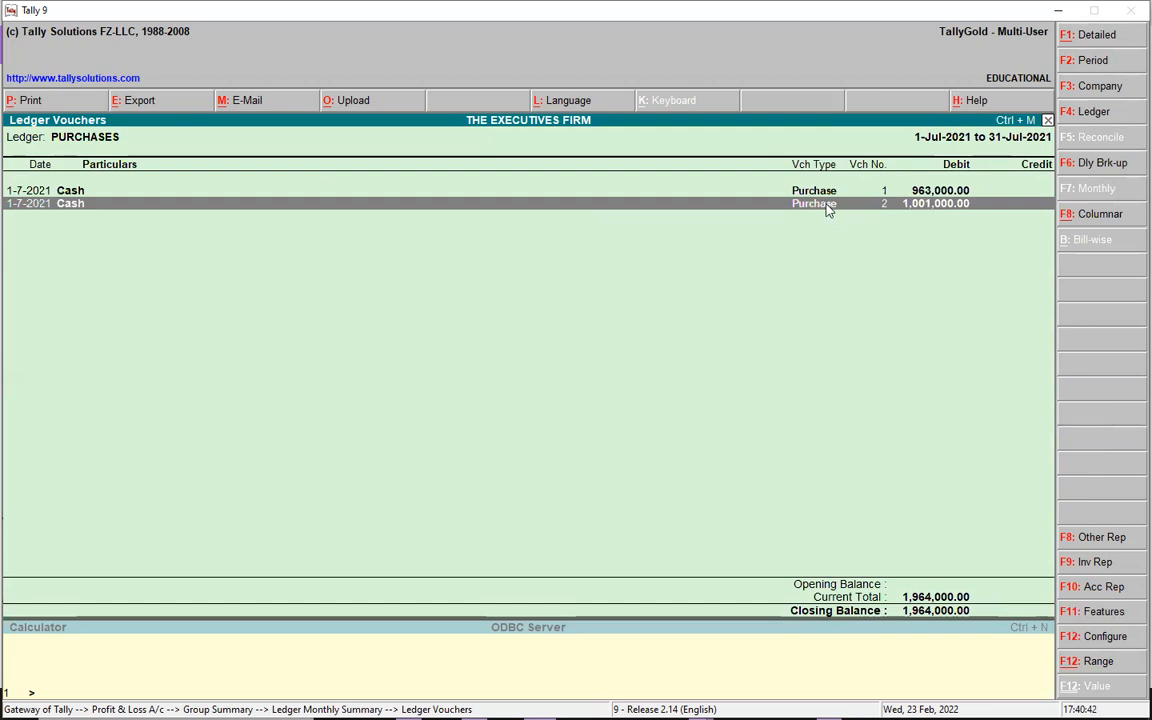
{"action": "left_click", "coordinate": [827, 207]}
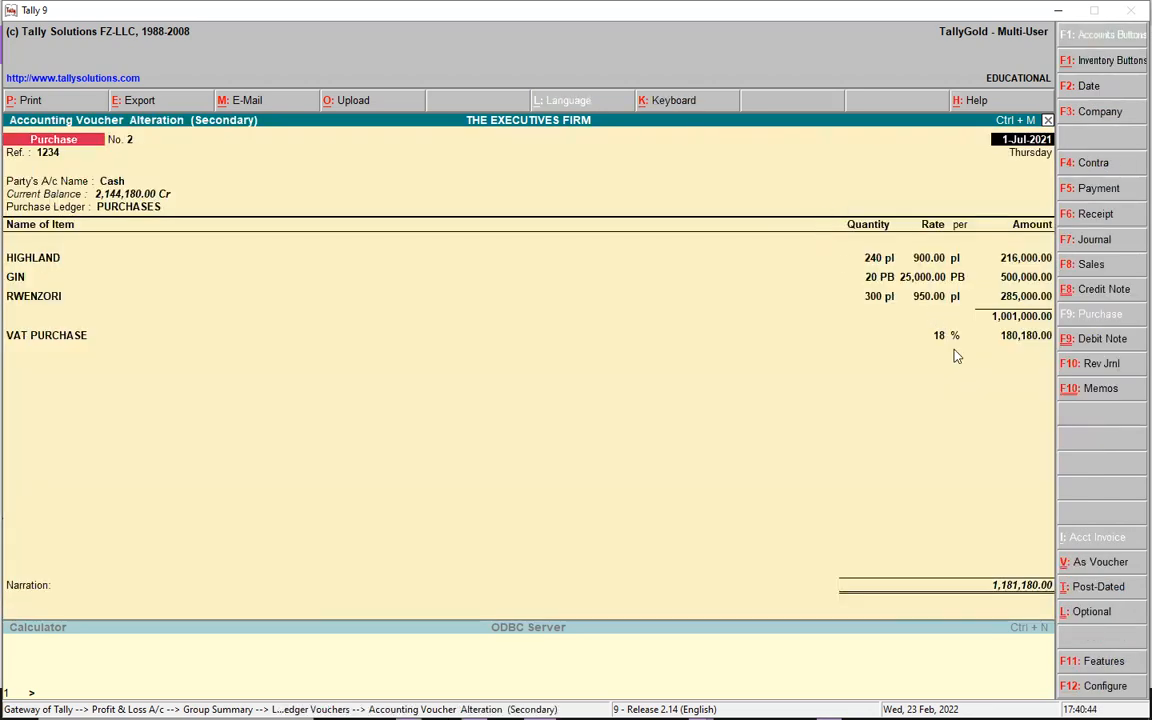
{"action": "key", "text": "Escape"}
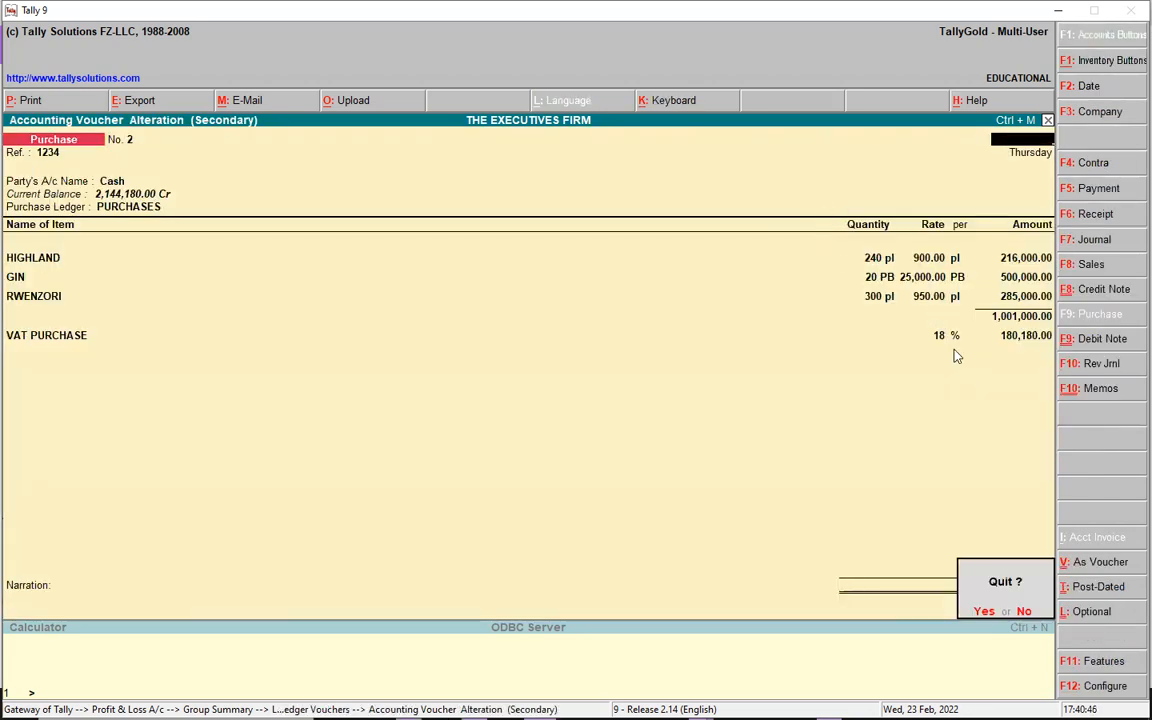
{"action": "key", "text": "y"}
{"action": "key", "text": "Escape"}
{"action": "key", "text": "Escape"}
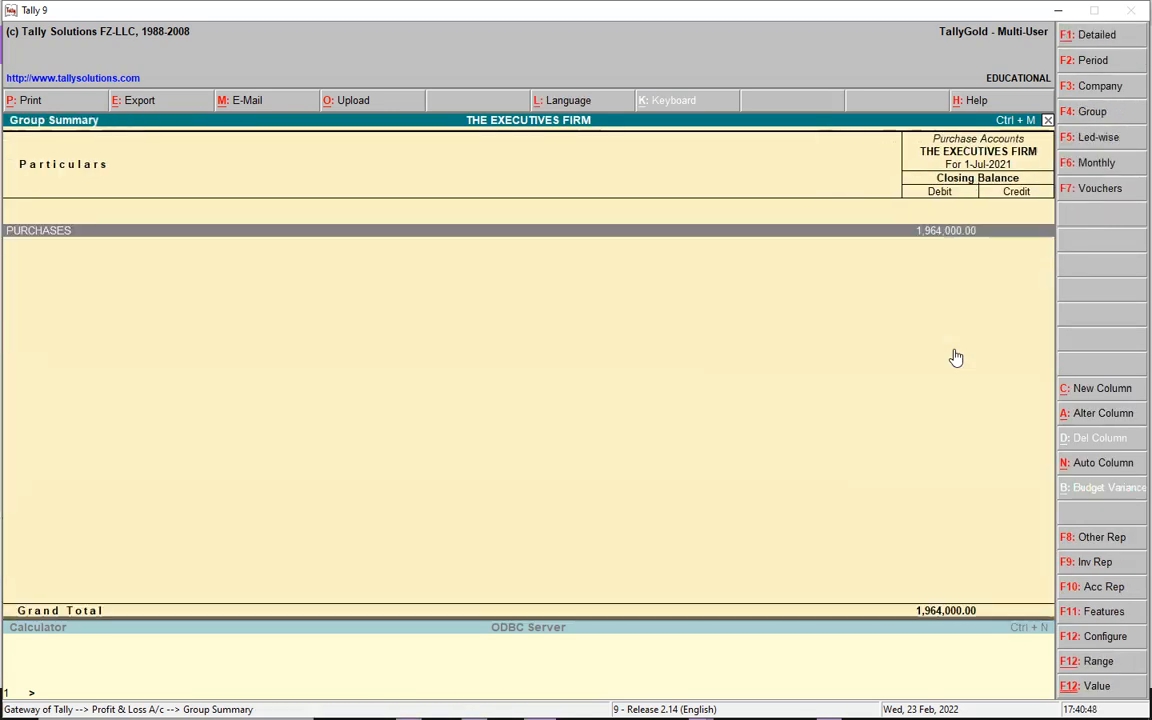
{"action": "key", "text": "Escape"}
{"action": "key", "text": "Escape"}
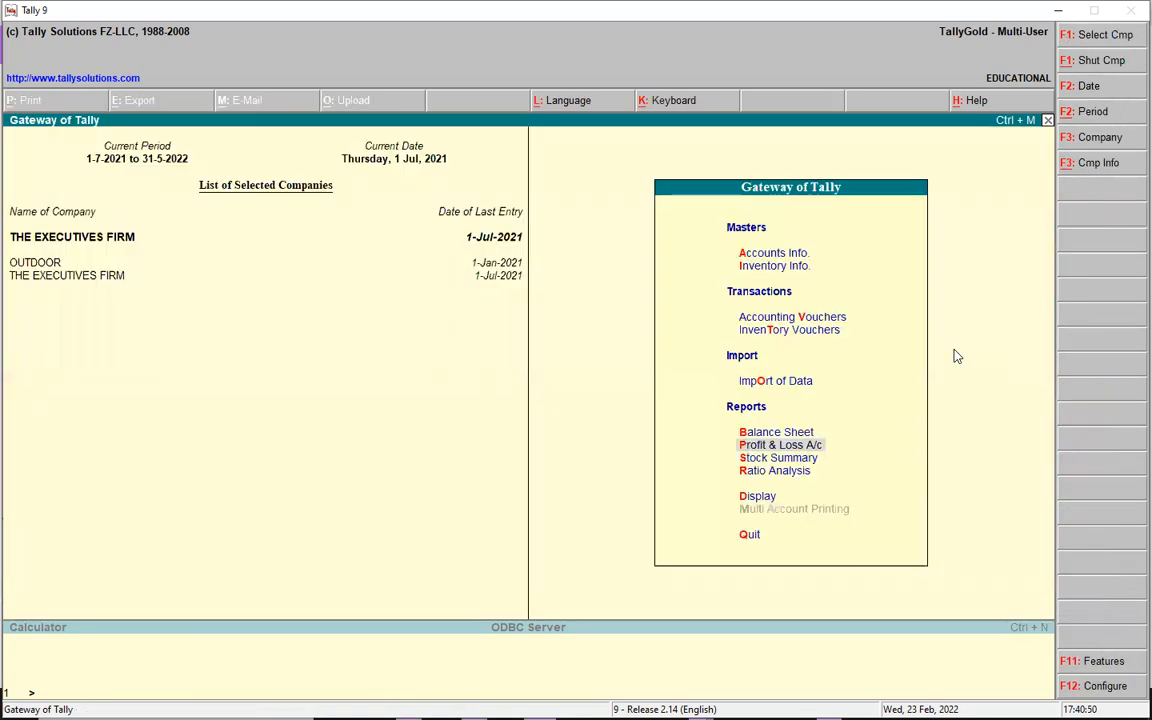